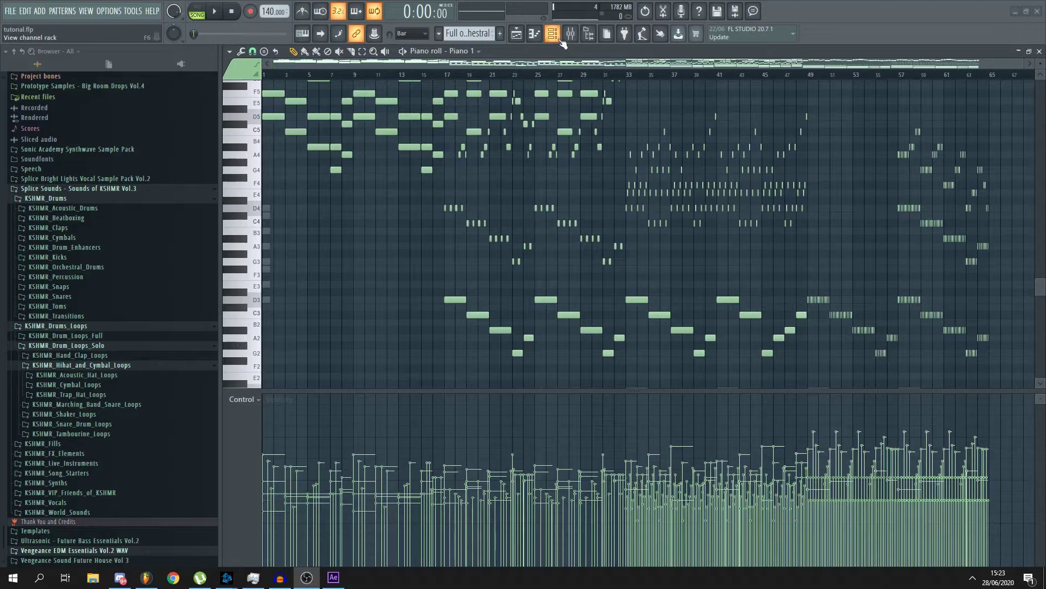
# - Show the Kontakt piano instrument loaded on the Piano Group channel and close its plugin window
pyautogui.click(559, 39)
pyautogui.click(727, 192)
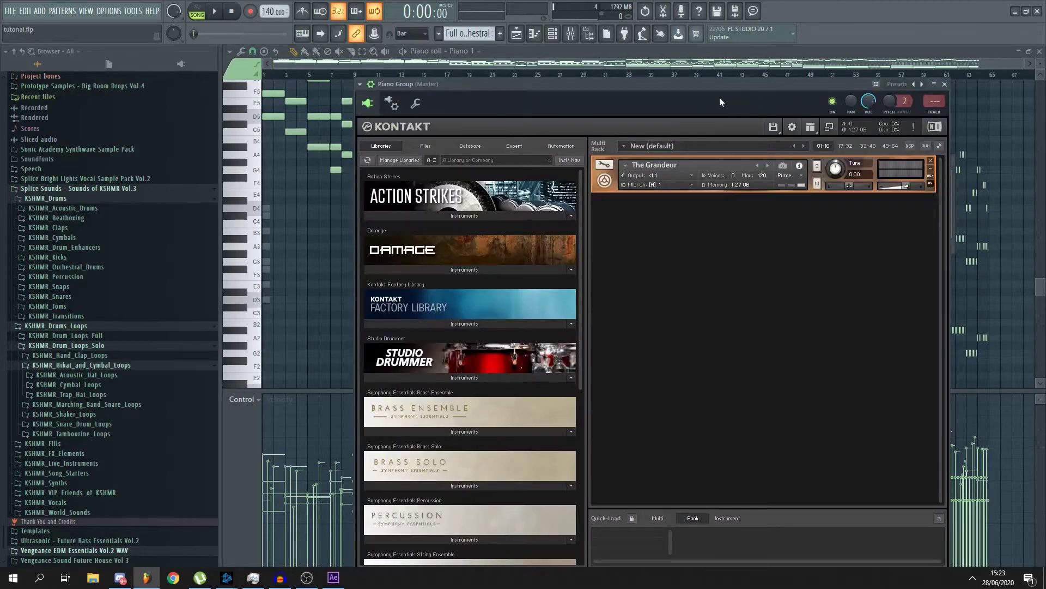
pyautogui.moveTo(720, 102); pyautogui.dragTo(714, 67)
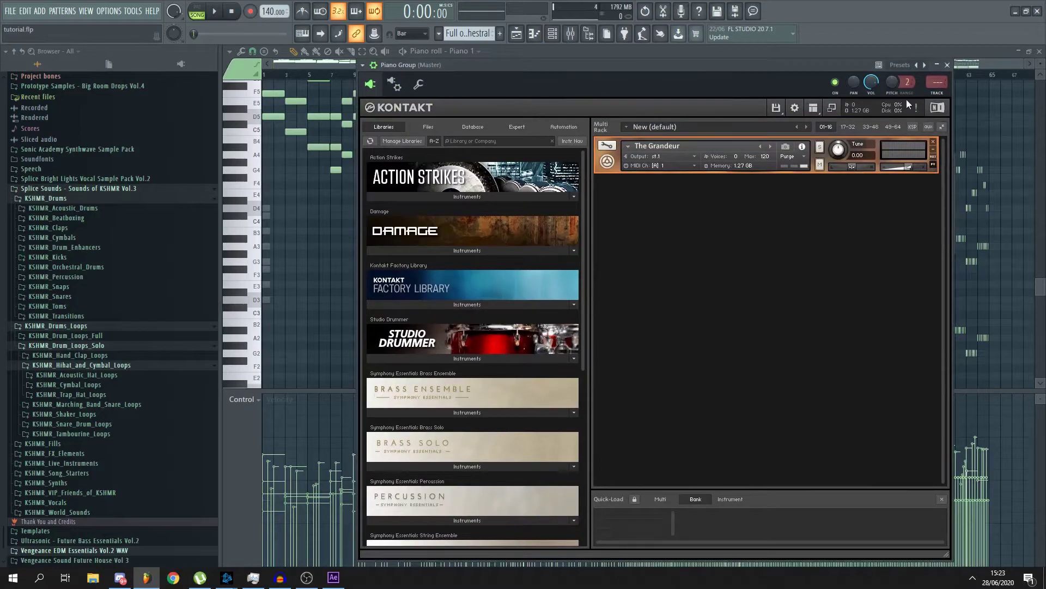
pyautogui.click(948, 65)
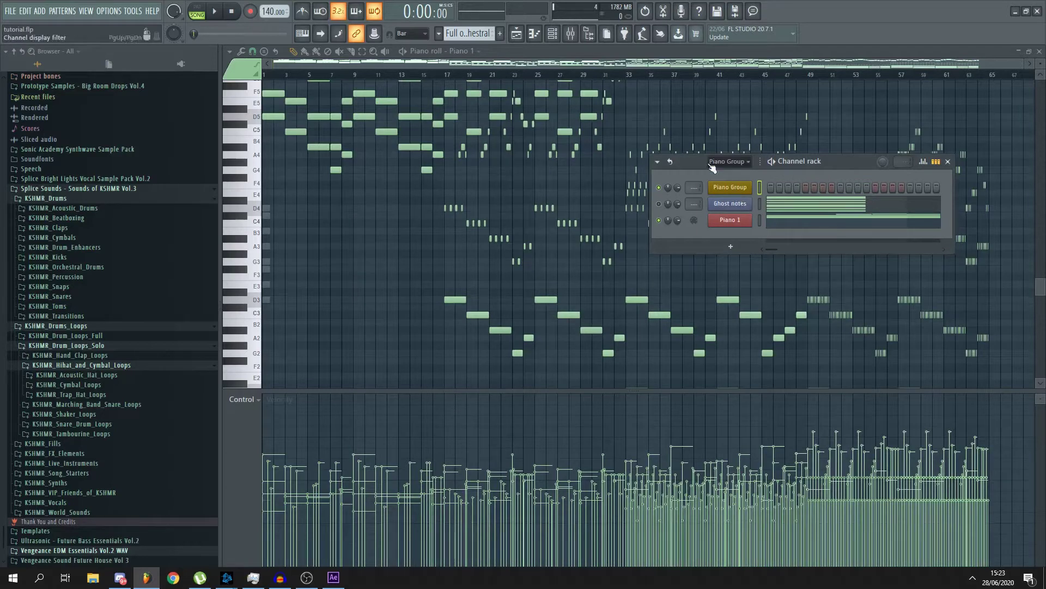
# - Look through the channel options of Piano Group and Piano 1, including the plugins available for insertion
pyautogui.moveTo(846, 161); pyautogui.dragTo(834, 150)
pyautogui.rightClick(724, 179)
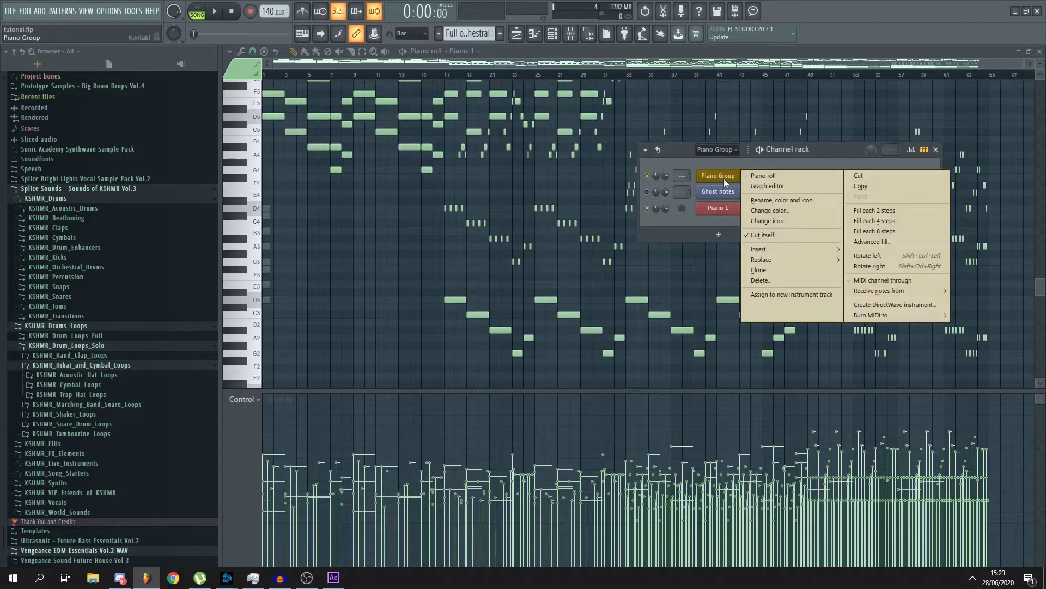
pyautogui.moveTo(774, 252)
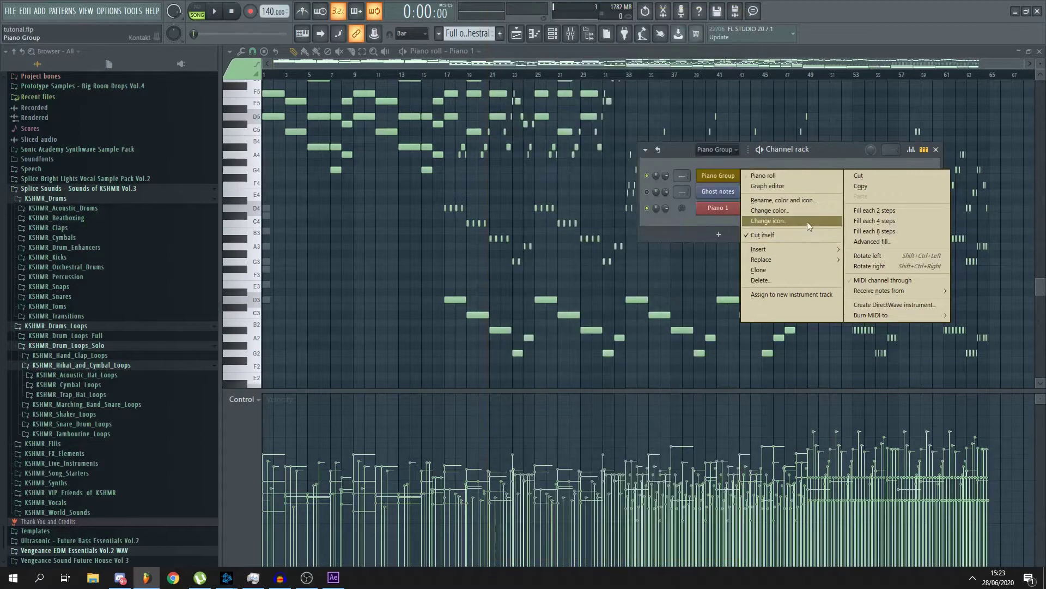
pyautogui.rightClick(711, 207)
pyautogui.moveTo(773, 282)
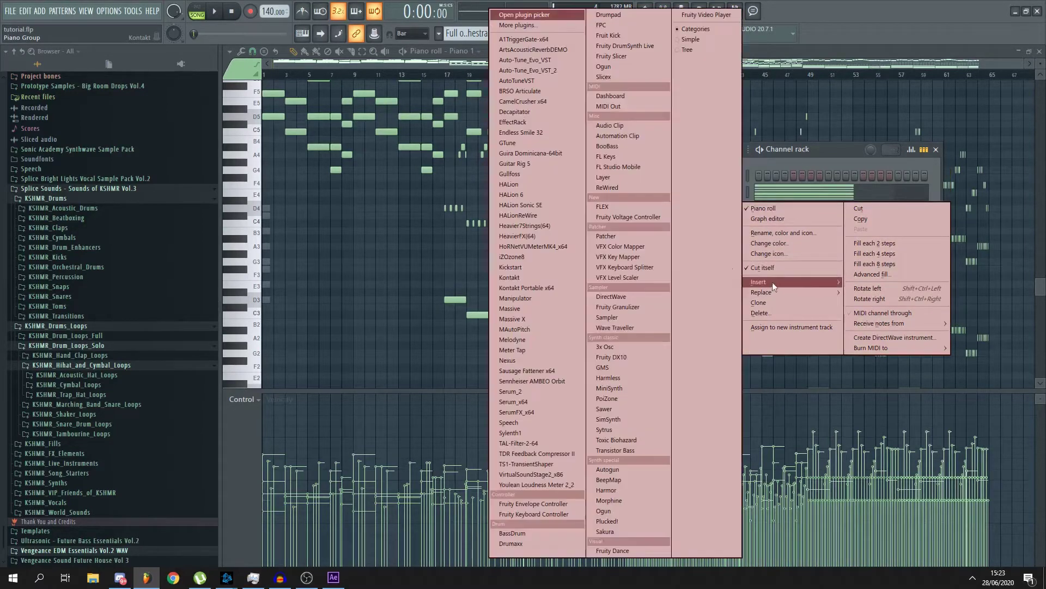
pyautogui.click(850, 156)
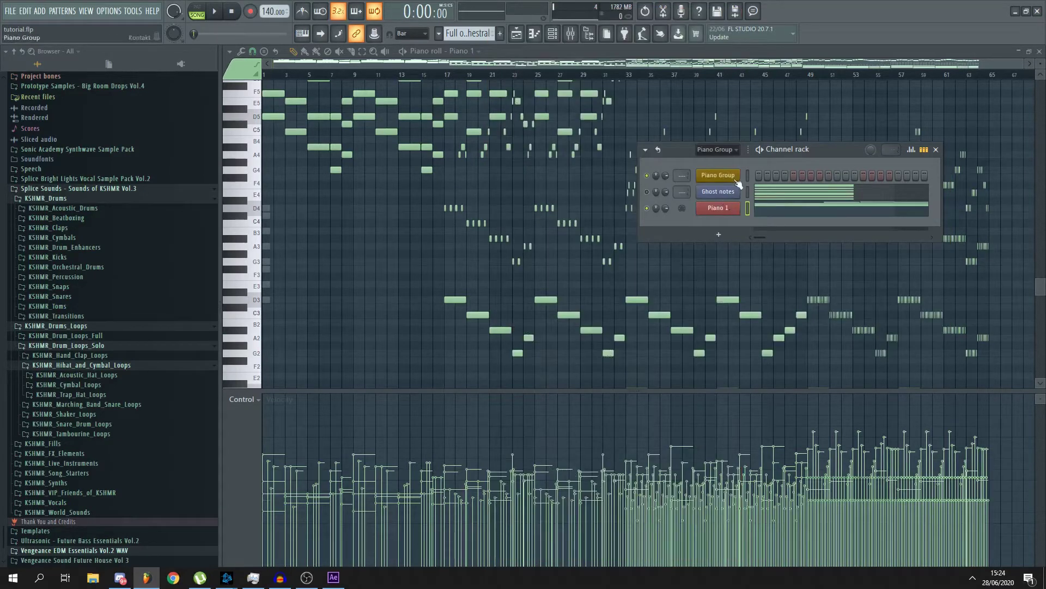
# - Open the Piano 1 channel's piano roll and examine the notes of the full sketch
pyautogui.rightClick(728, 214)
pyautogui.click(782, 208)
pyautogui.rightClick(731, 209)
pyautogui.click(763, 210)
pyautogui.scroll(3, 418, 248)
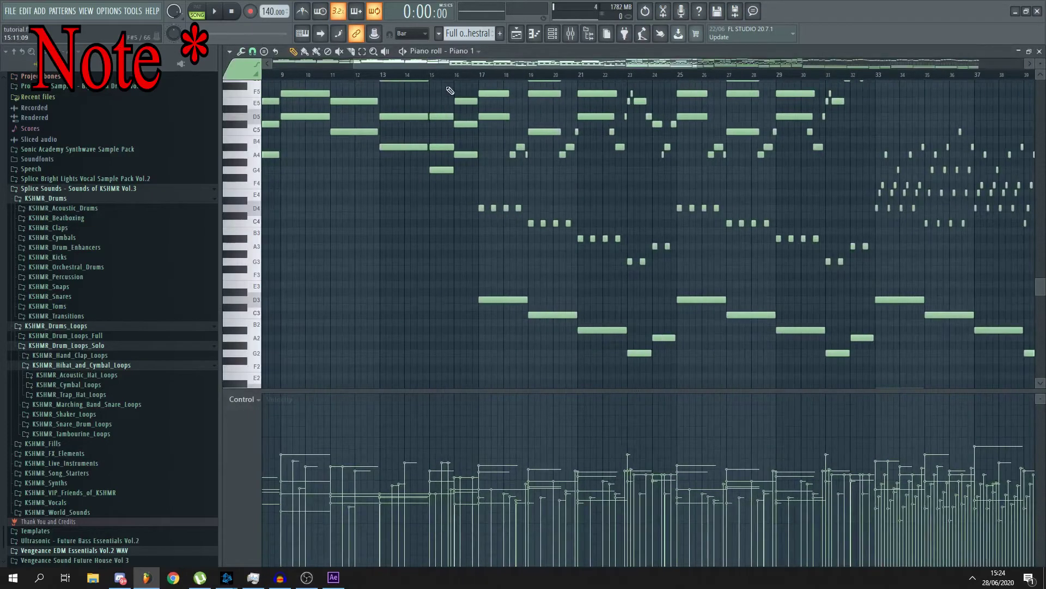
pyautogui.moveTo(459, 66); pyautogui.dragTo(379, 66)
pyautogui.scroll(3, 436, 218)
pyautogui.scroll(-3, 436, 218)
pyautogui.scroll(-2, 436, 218)
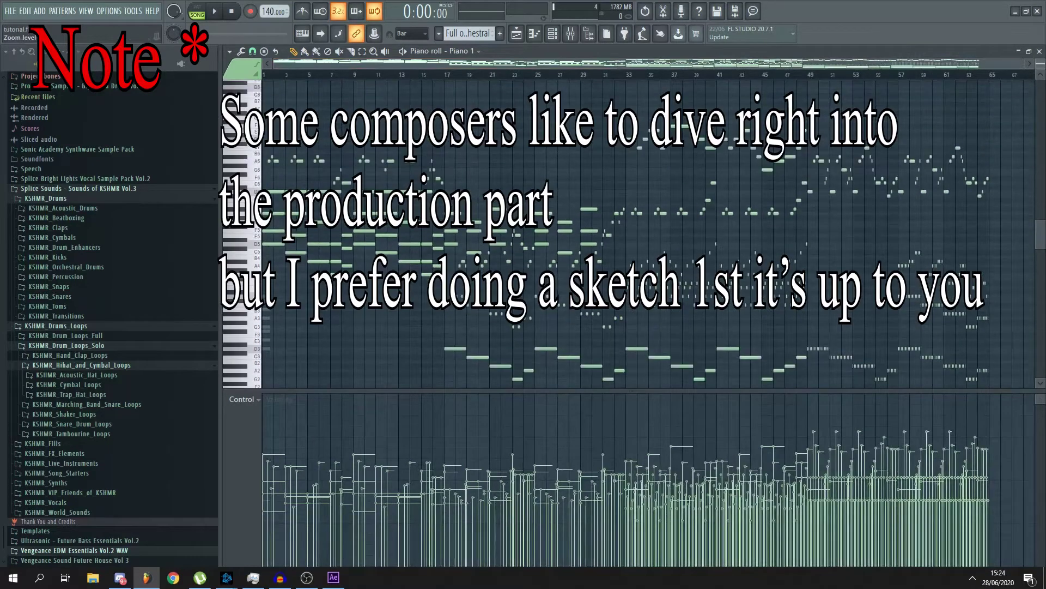
# - Follow the Piano 1 sketch during playback up to its last notes and stop the song
pyautogui.scroll(-2, 460, 353)
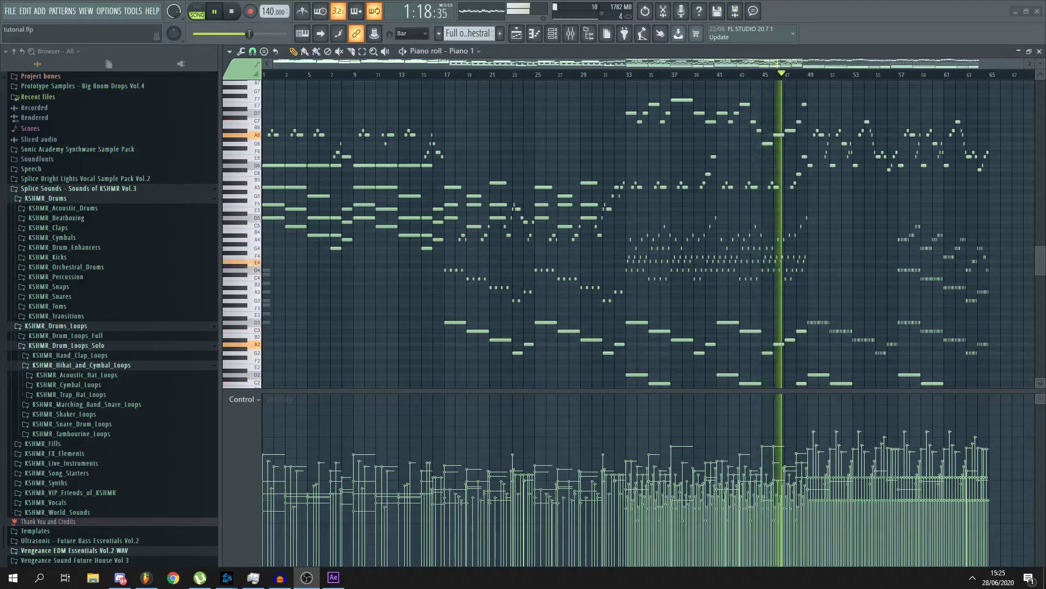
pyautogui.scroll(-2, 834, 267)
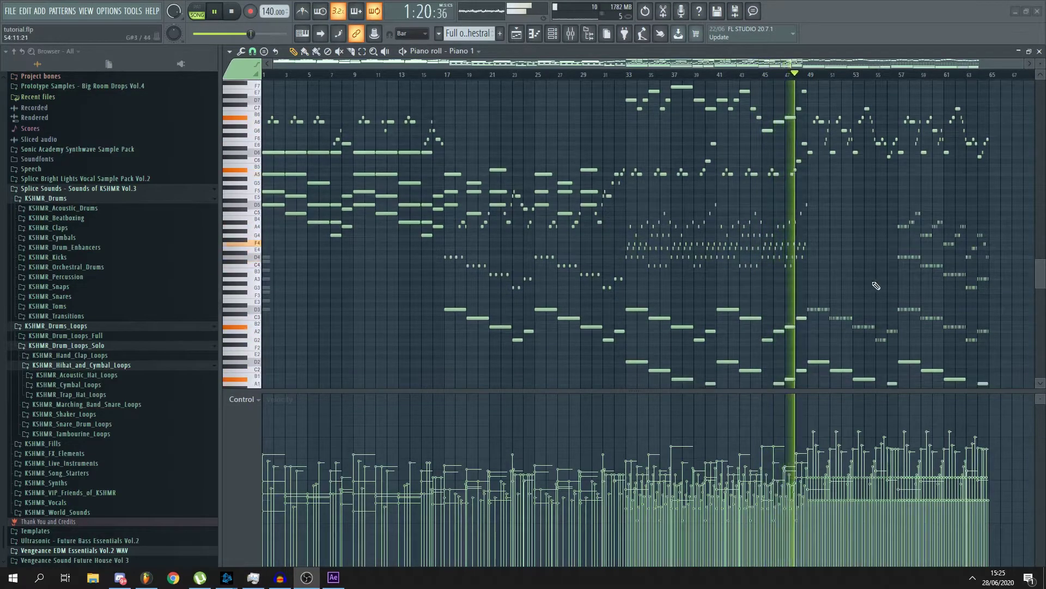
pyautogui.scroll(-1, 872, 284)
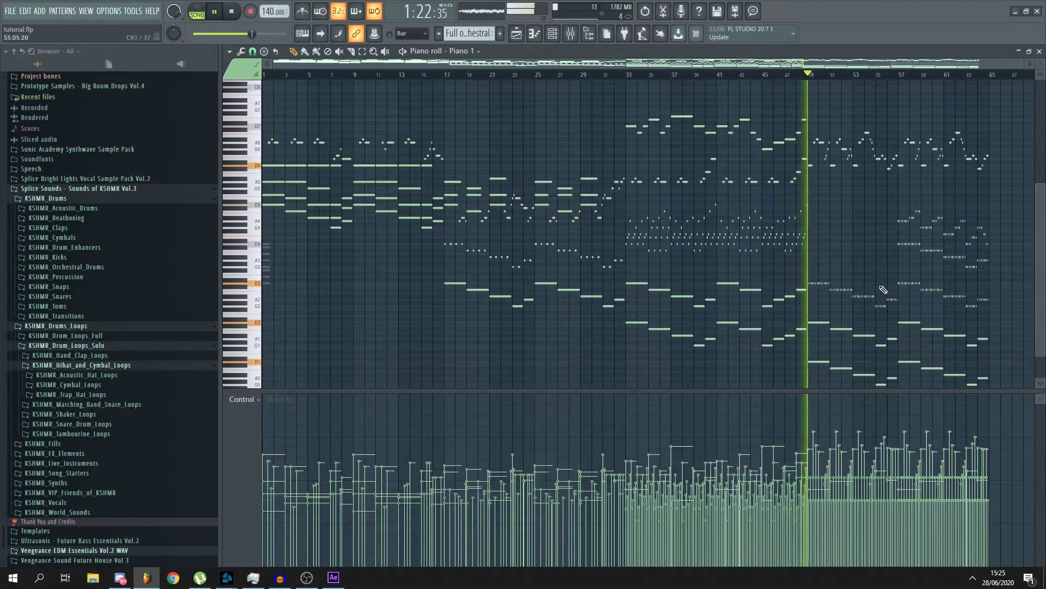
pyautogui.scroll(-1, 883, 287)
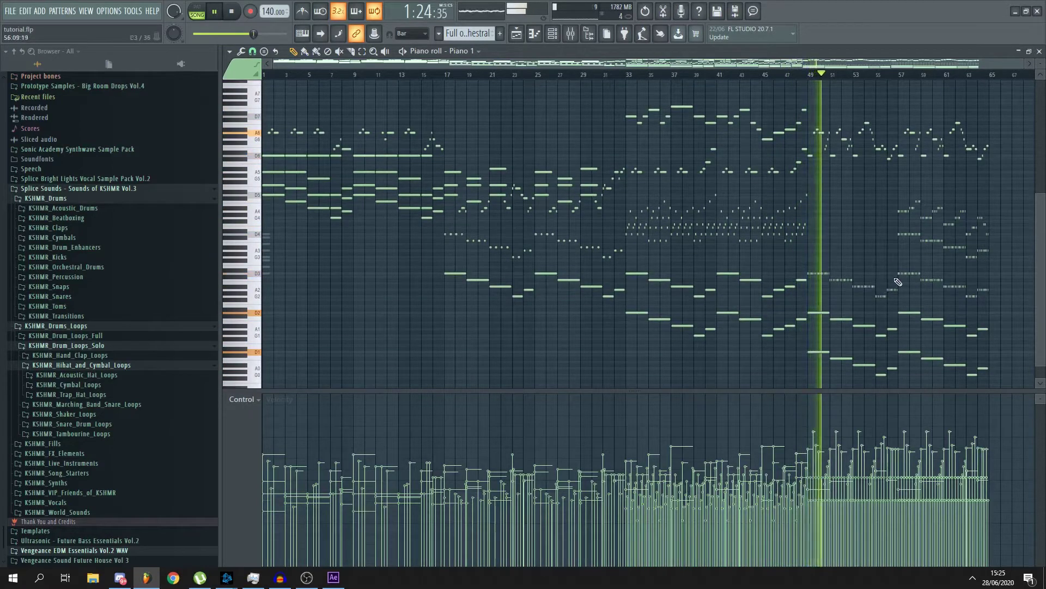
pyautogui.moveTo(849, 63); pyautogui.dragTo(1027, 64)
pyautogui.scroll(-1, 708, 186)
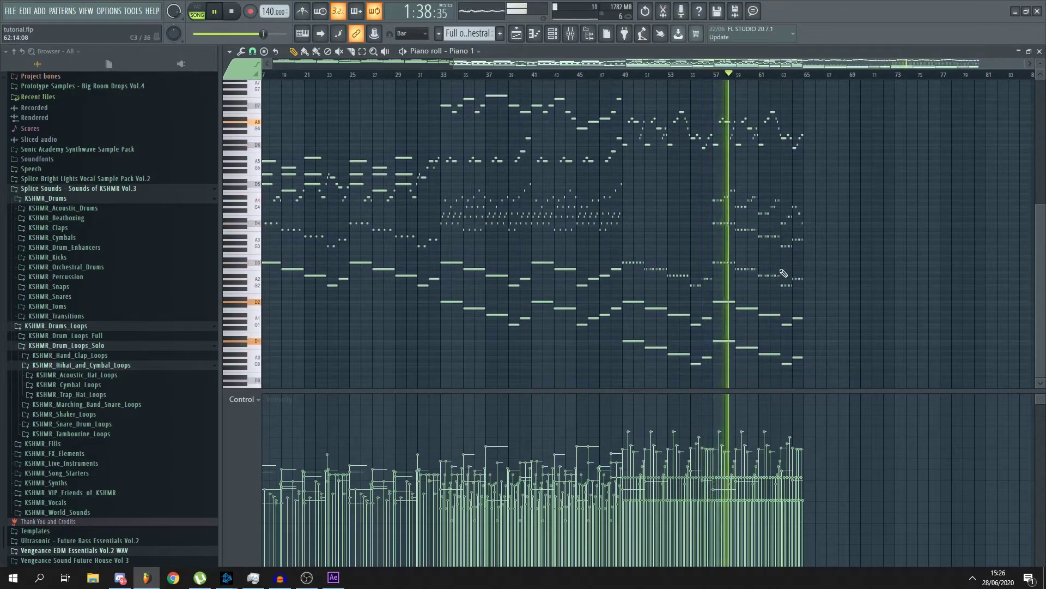
pyautogui.scroll(3, 800, 256)
pyautogui.scroll(-2, 800, 255)
pyautogui.moveTo(848, 64); pyautogui.dragTo(965, 64)
pyautogui.scroll(3, 894, 232)
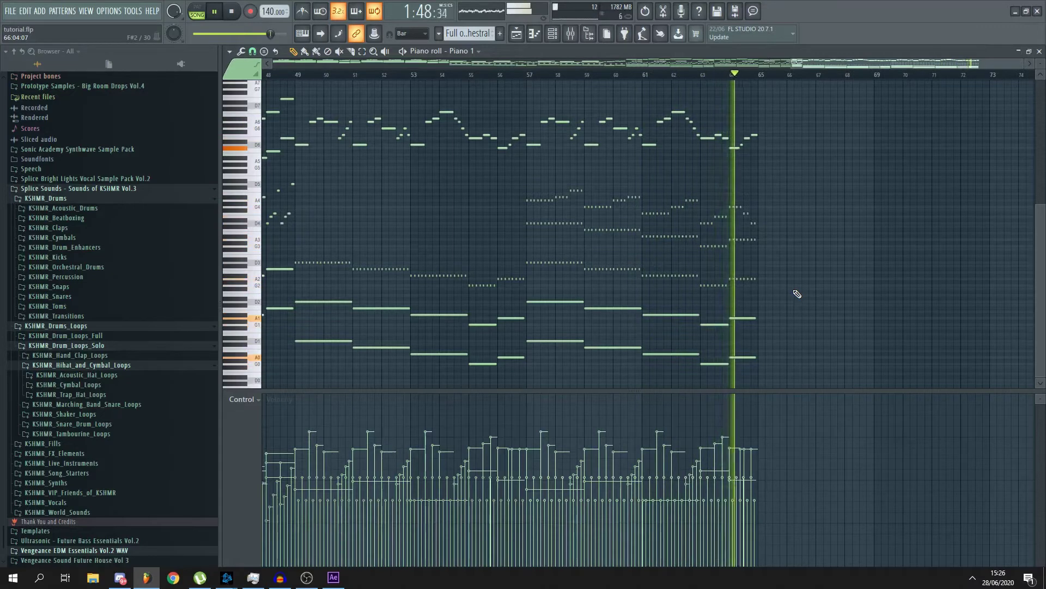
pyautogui.press('space')
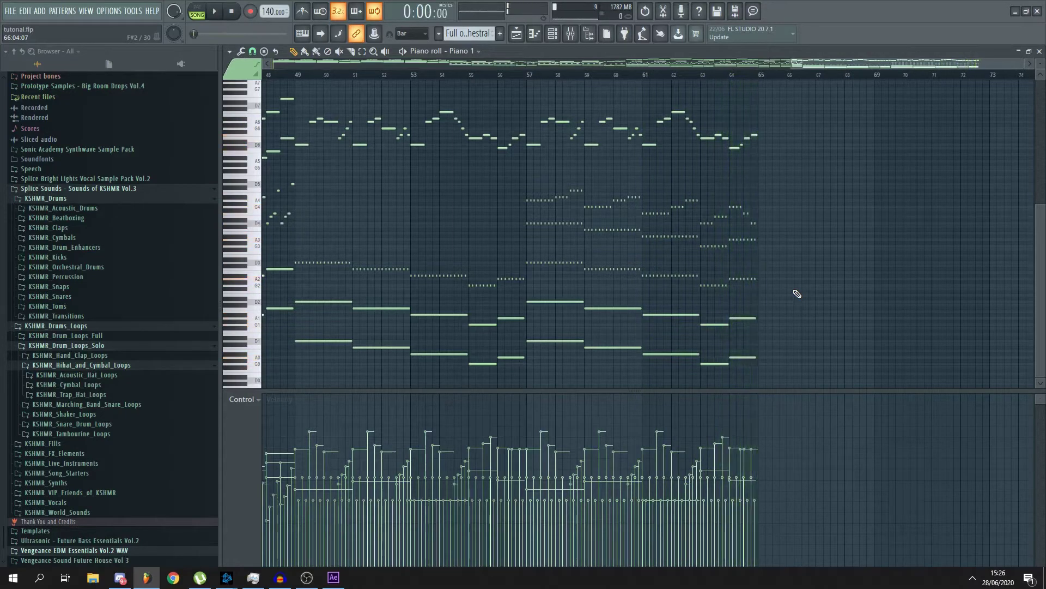
# - Review the whole Piano 1 arrangement and examine the chords and melody in its first 16 bars
pyautogui.moveTo(801, 64); pyautogui.dragTo(447, 65)
pyautogui.scroll(-5, 539, 185)
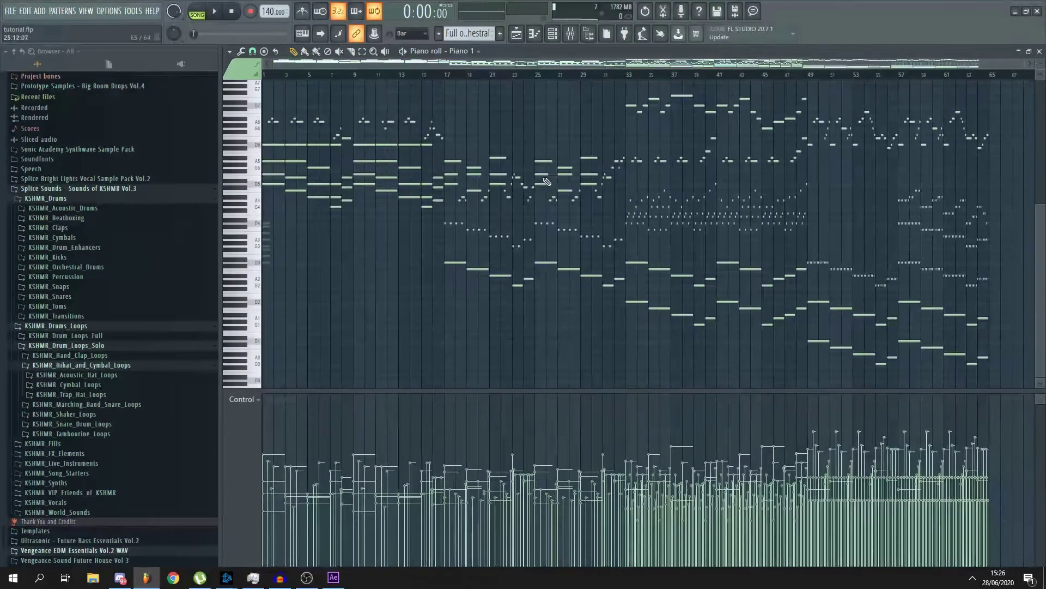
pyautogui.scroll(2, 527, 127)
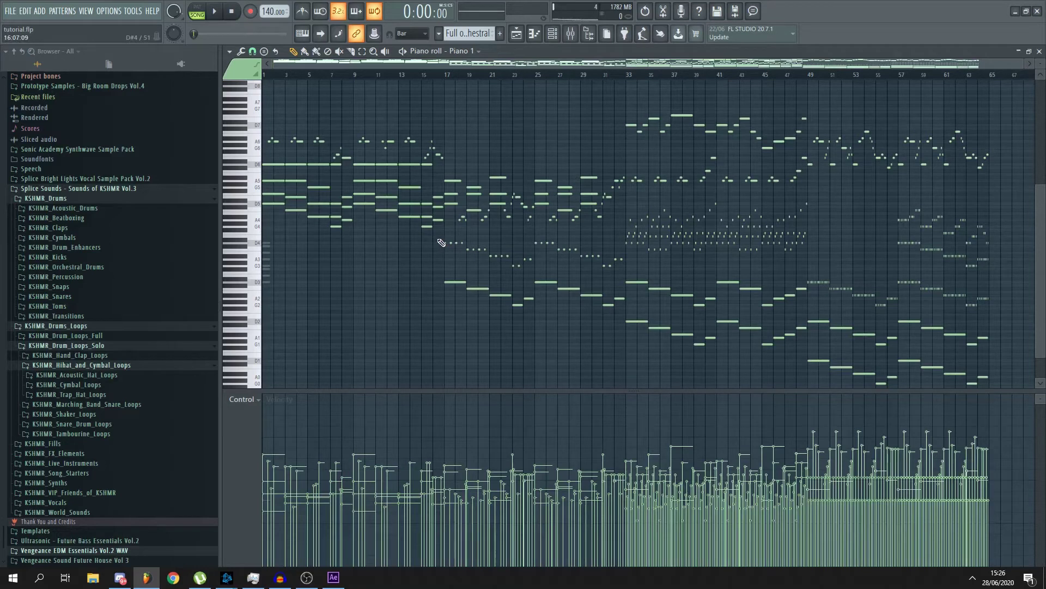
pyautogui.scroll(4, 444, 244)
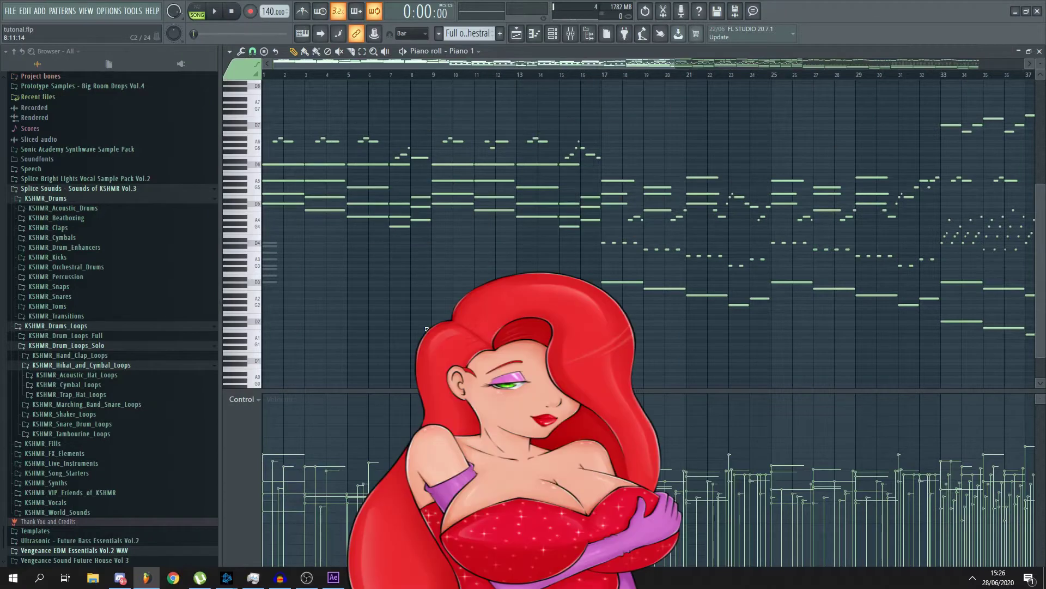
pyautogui.scroll(4, 297, 93)
pyautogui.scroll(3, 317, 176)
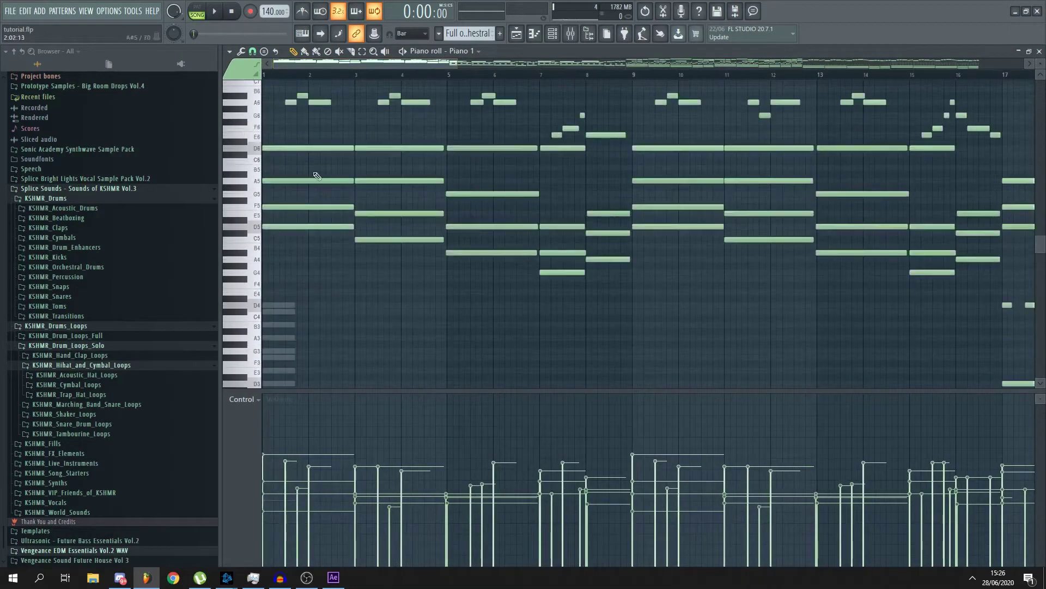
# - Open the Ghost notes channel's piano roll at the stacked notes in bar 1
pyautogui.click(553, 36)
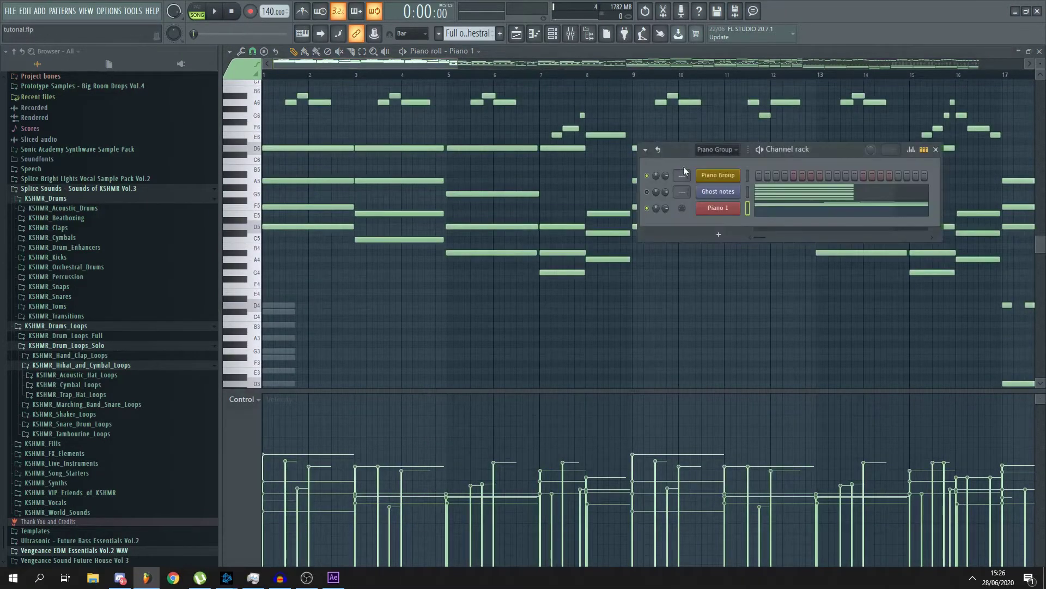
pyautogui.rightClick(728, 195)
pyautogui.moveTo(772, 271)
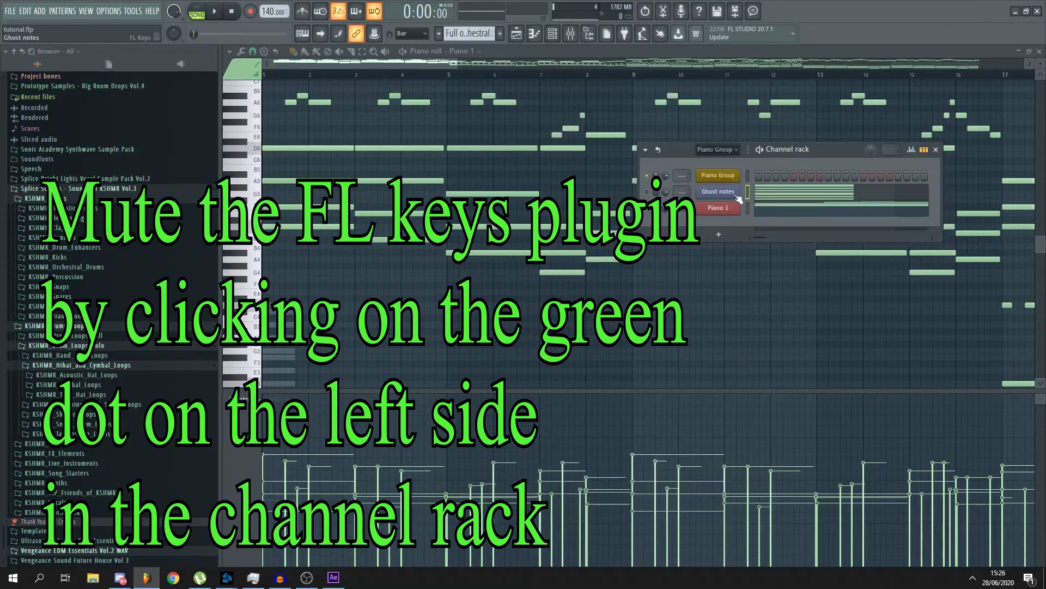
pyautogui.click(771, 189)
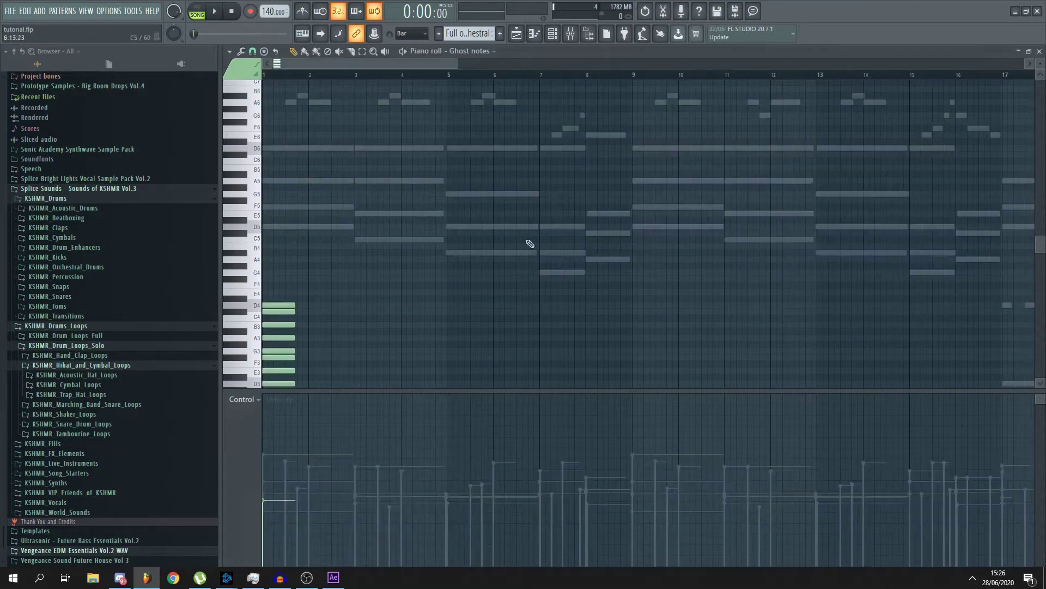
pyautogui.scroll(-3, 285, 96)
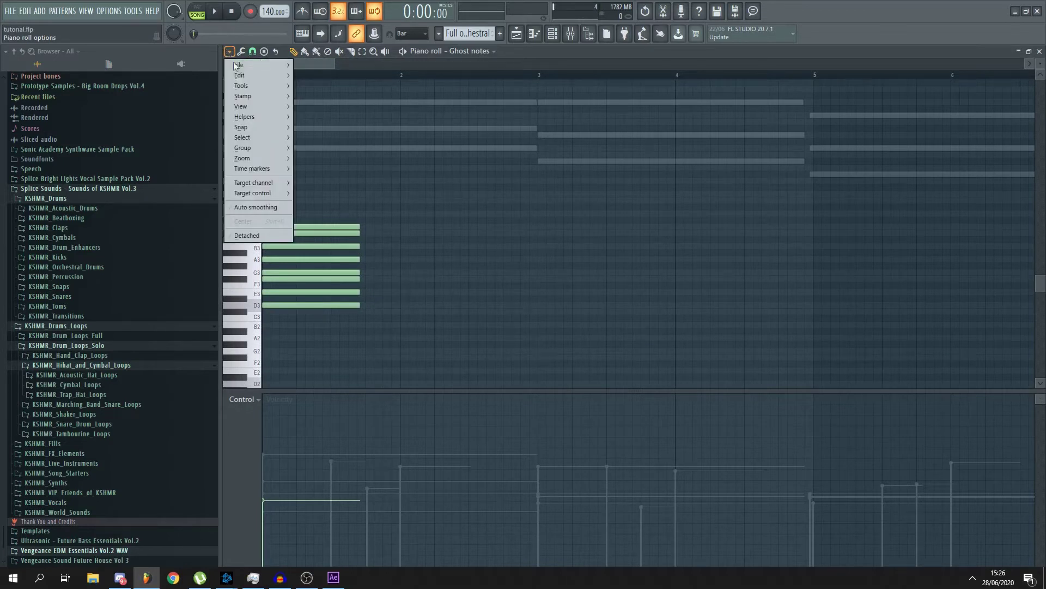
# - Set the piano roll's scale highlighting to root note D and the Major scale
pyautogui.moveTo(258, 116)
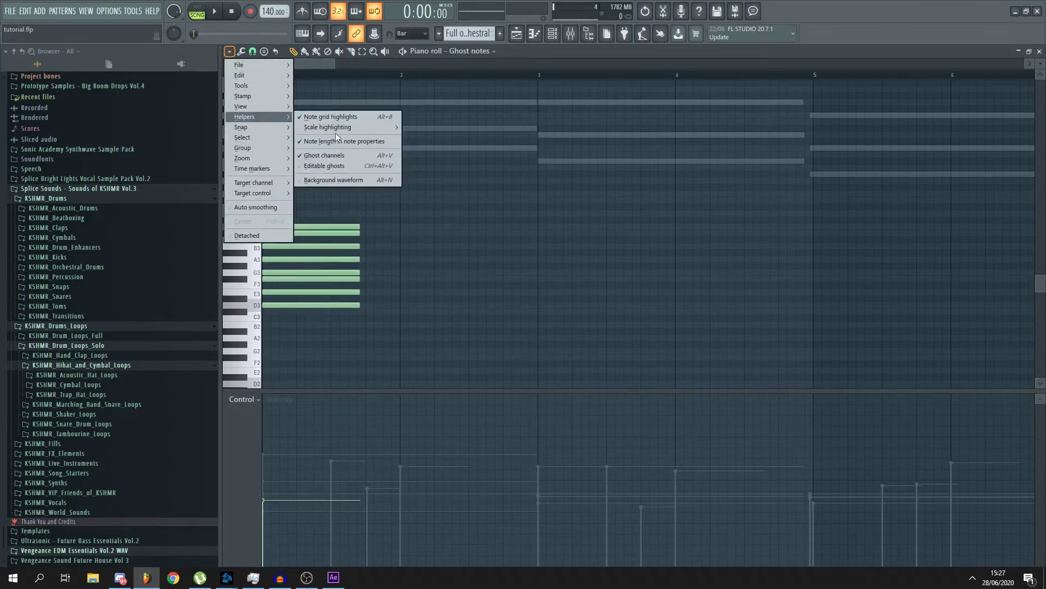
pyautogui.moveTo(339, 127)
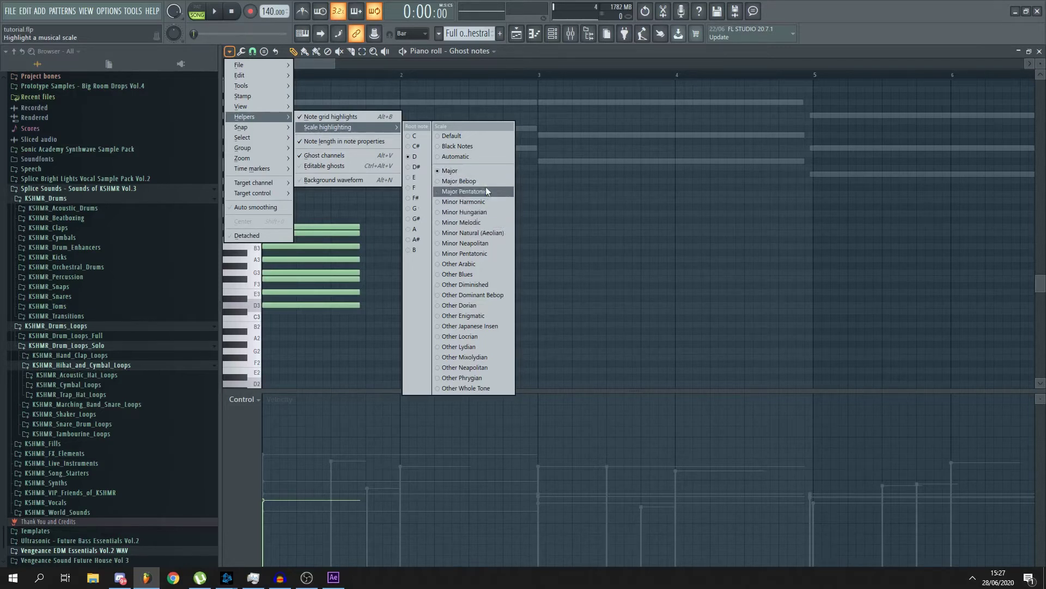
pyautogui.click(460, 174)
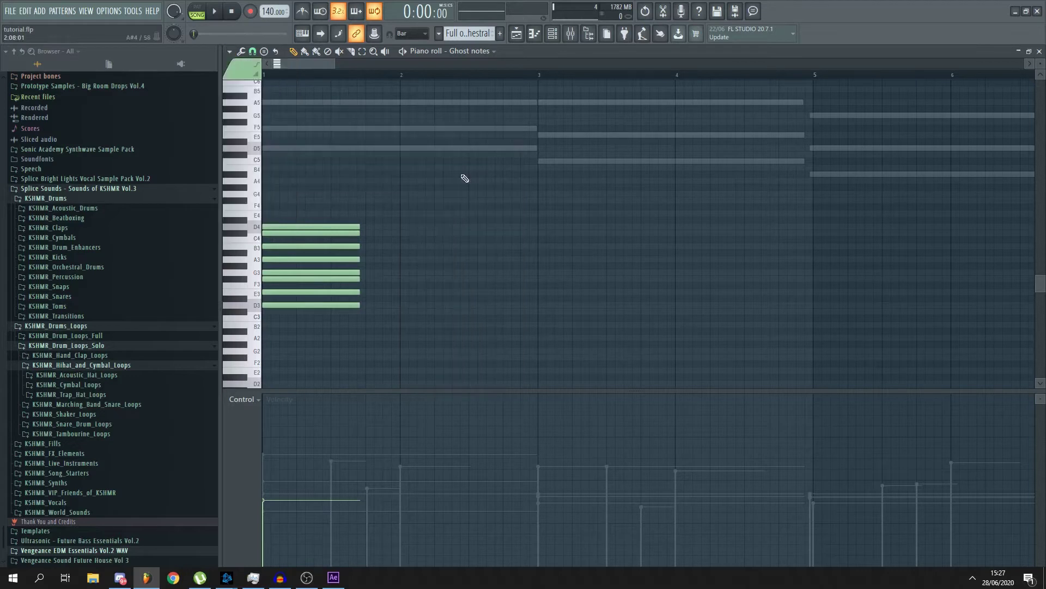
pyautogui.click(228, 51)
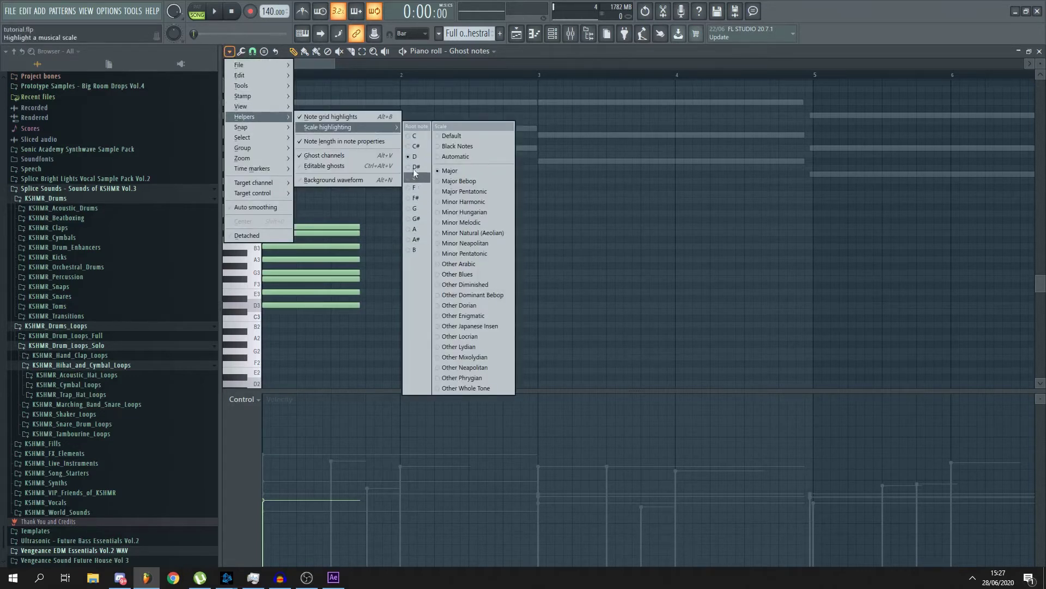
pyautogui.click(416, 157)
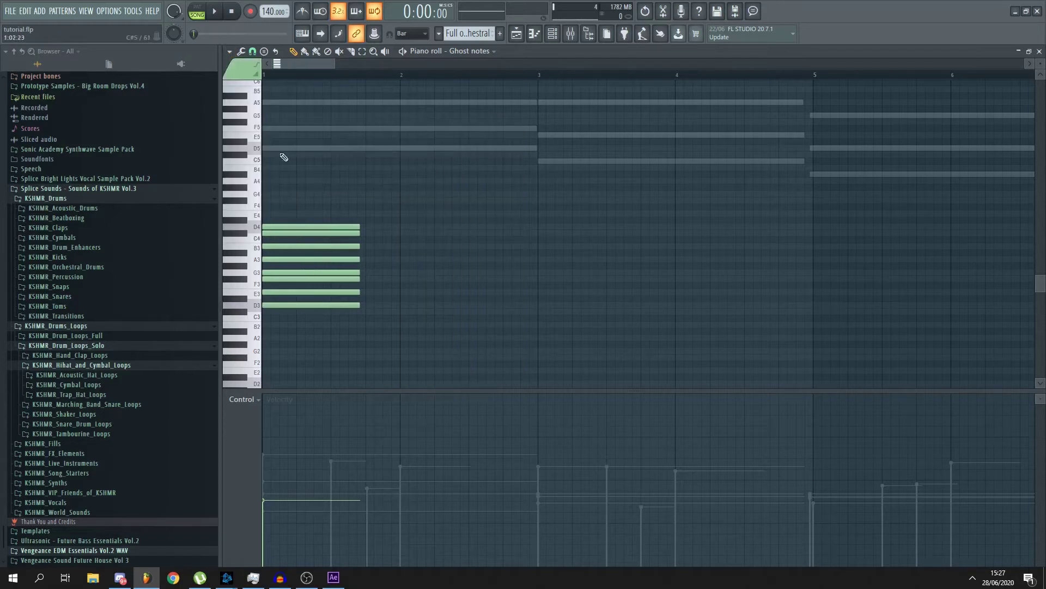
# - Examine the stacked ghost notes from D3 to D4 up close and audition their pitches on the piano keys
pyautogui.scroll(4, 357, 338)
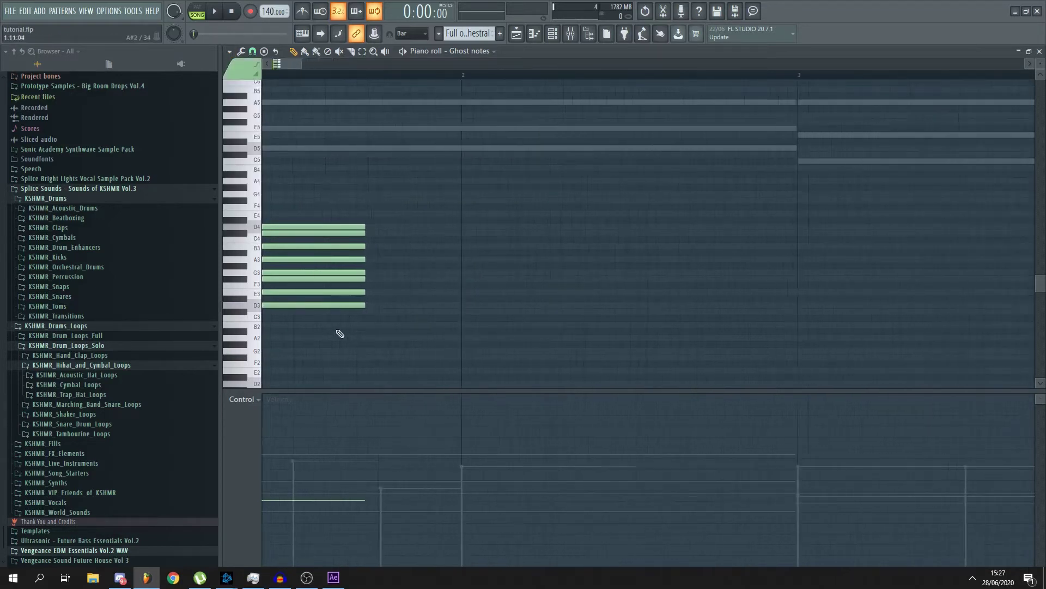
pyautogui.scroll(3, 338, 331)
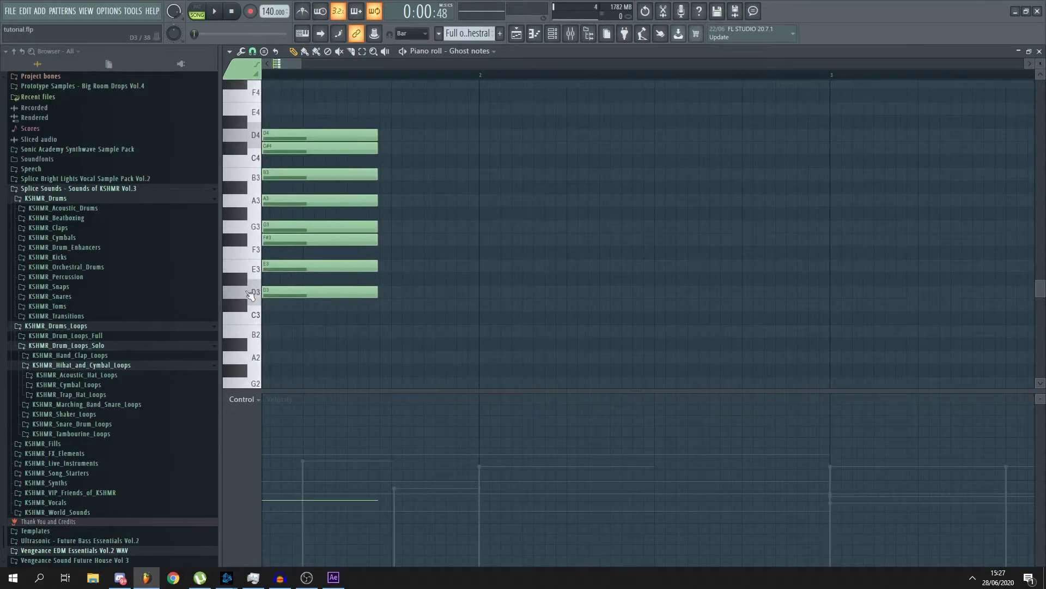
pyautogui.moveTo(288, 63); pyautogui.dragTo(282, 64)
pyautogui.scroll(2, 259, 300)
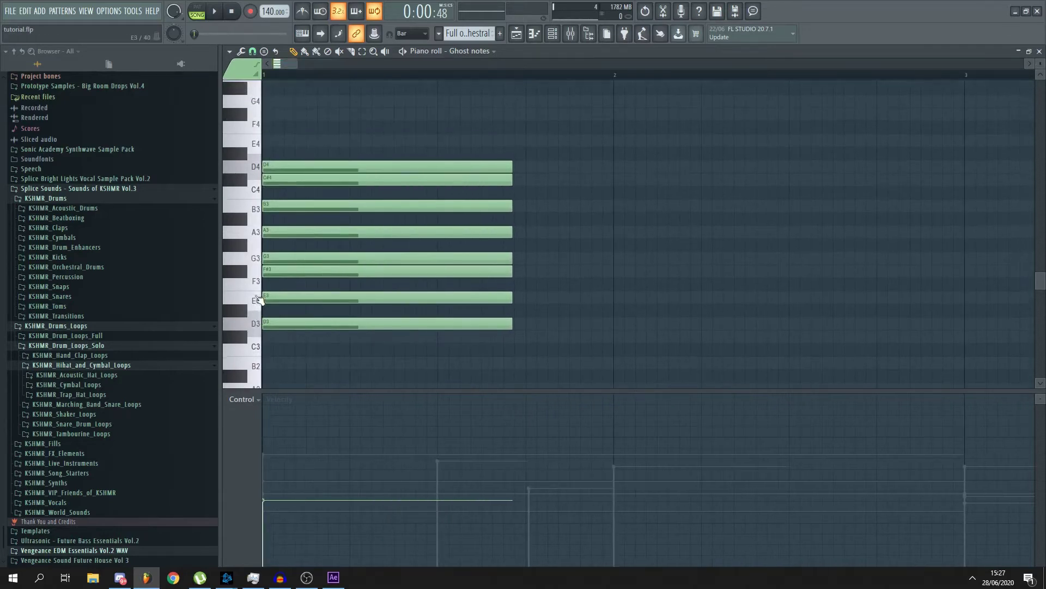
pyautogui.click(257, 335)
pyautogui.click(257, 181)
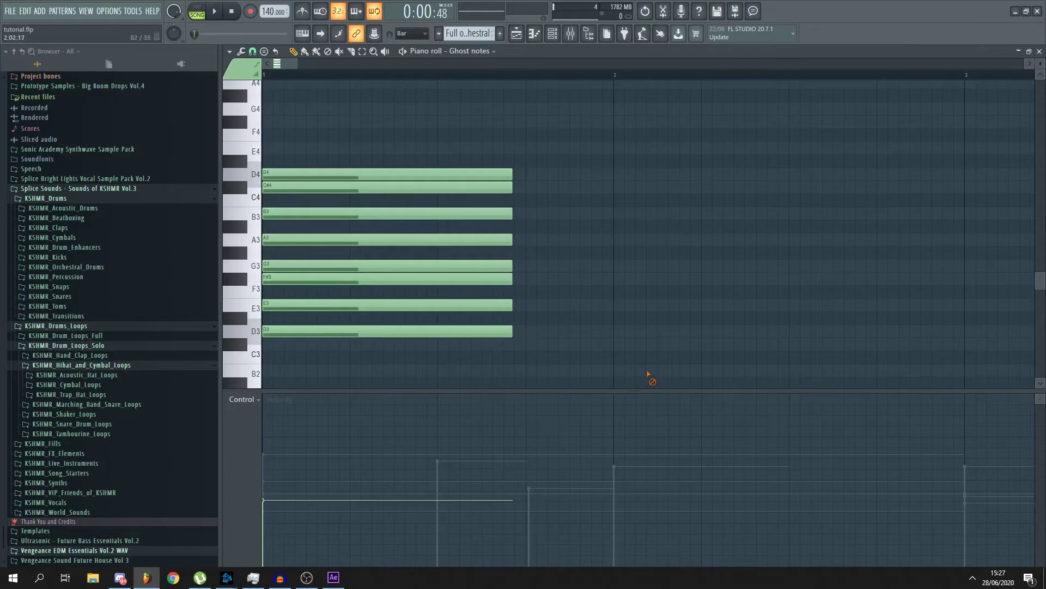
# - Add a second, shorter set of D major scale notes from D3 to D4 near the end of bar 1
pyautogui.click(539, 330)
pyautogui.click(538, 306)
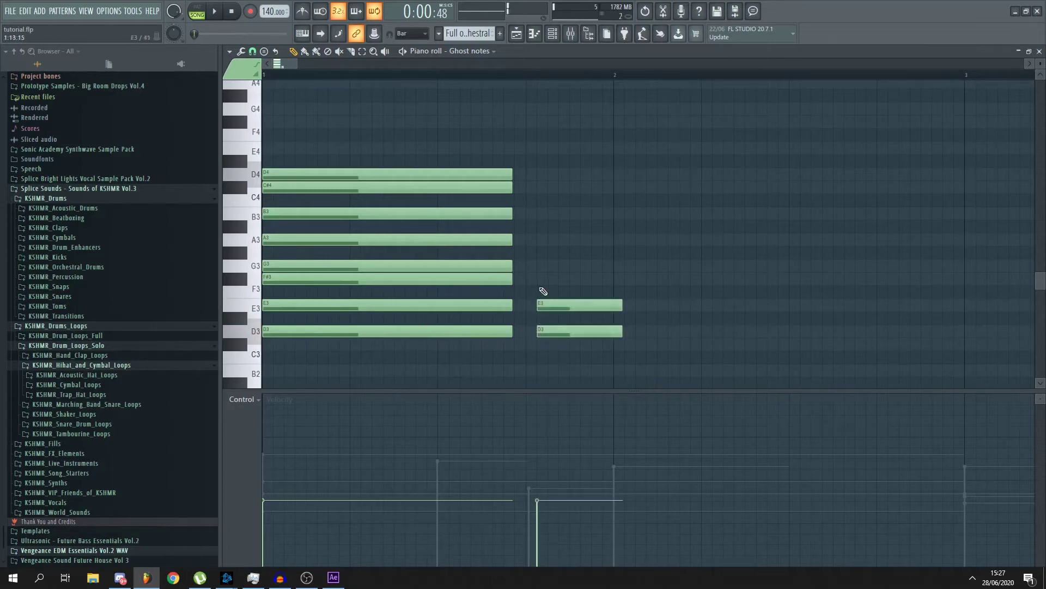
pyautogui.click(549, 279)
pyautogui.click(550, 265)
pyautogui.click(550, 239)
pyautogui.click(560, 214)
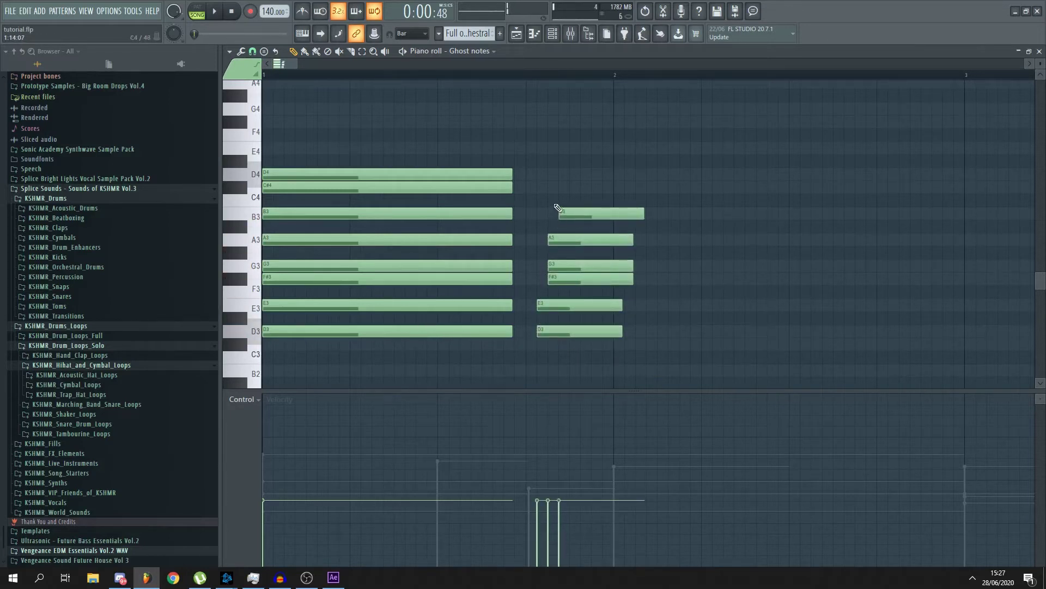
pyautogui.click(558, 187)
pyautogui.click(560, 174)
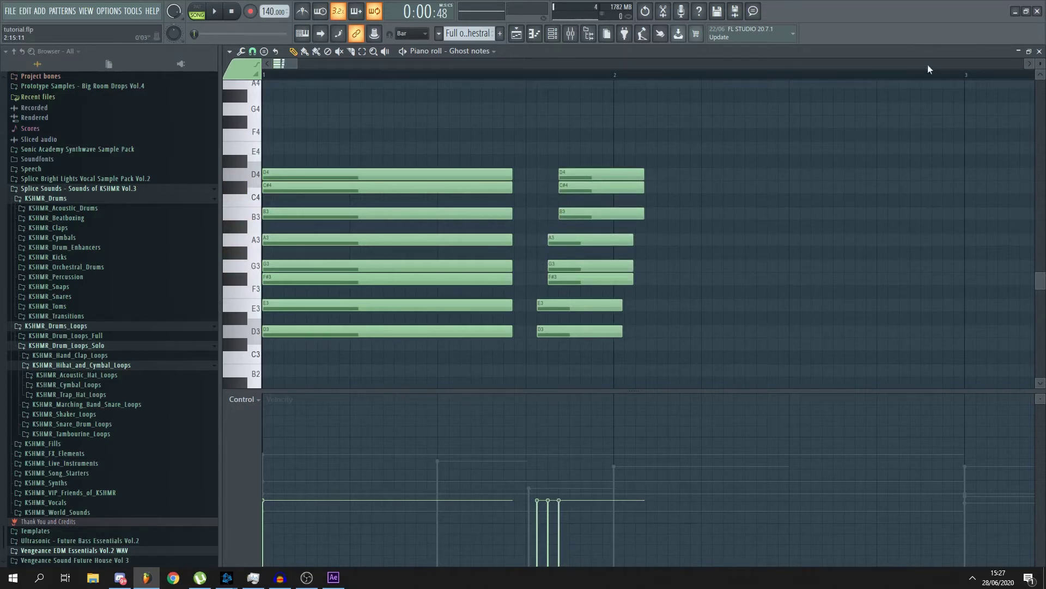
# - Close the Ghost notes piano roll and open the Piano 1 channel's piano roll
pyautogui.click(1039, 51)
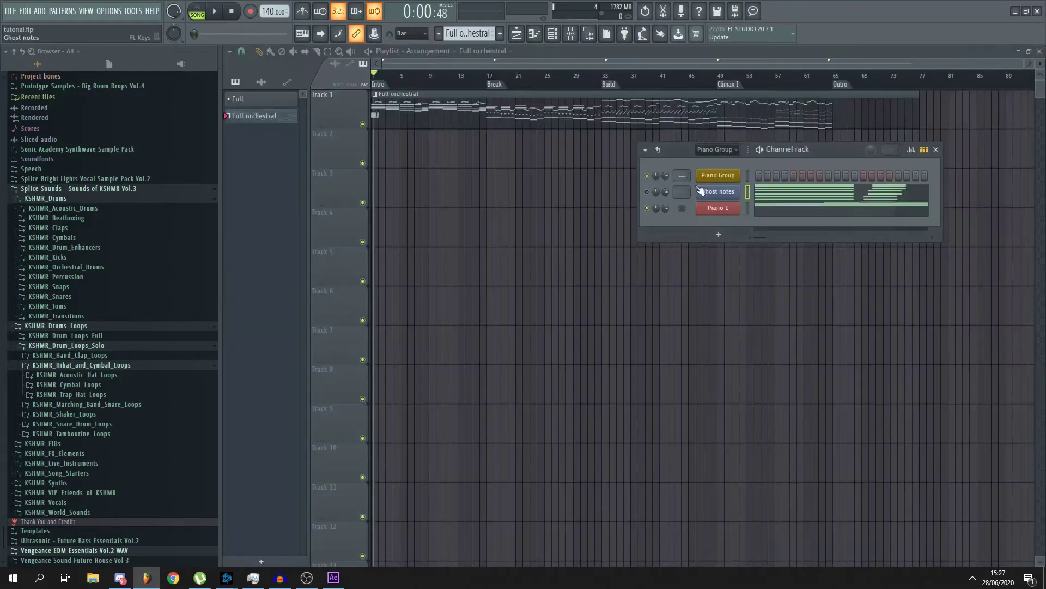
pyautogui.rightClick(727, 215)
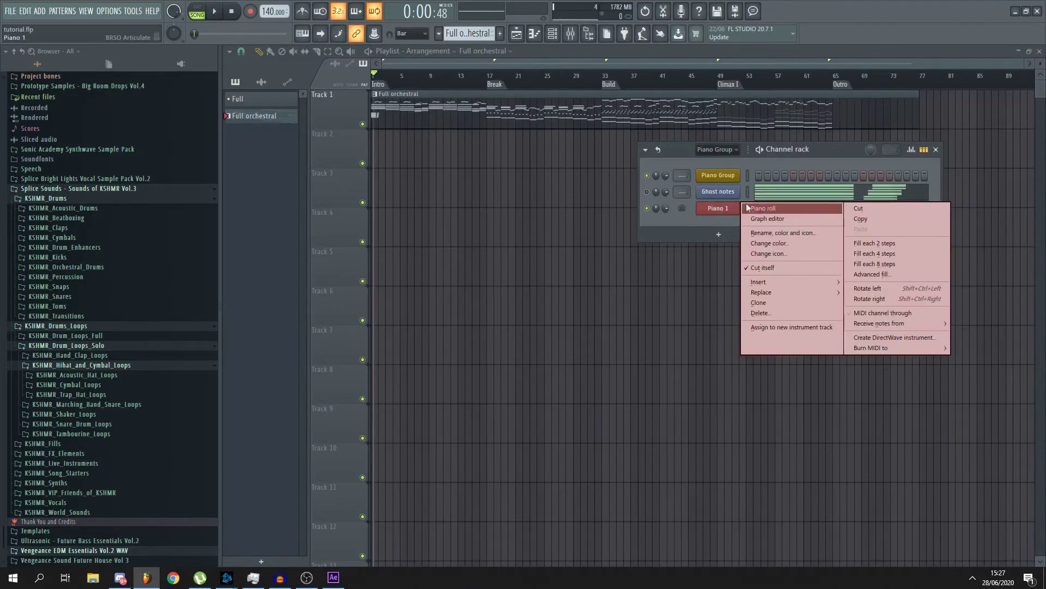
pyautogui.click(717, 209)
pyautogui.rightClick(717, 209)
pyautogui.click(766, 211)
# - Lengthen the second set of D3 to D4 ghost notes, with staggered ends between about bars 2.5 and 7.5
pyautogui.scroll(-5, 521, 220)
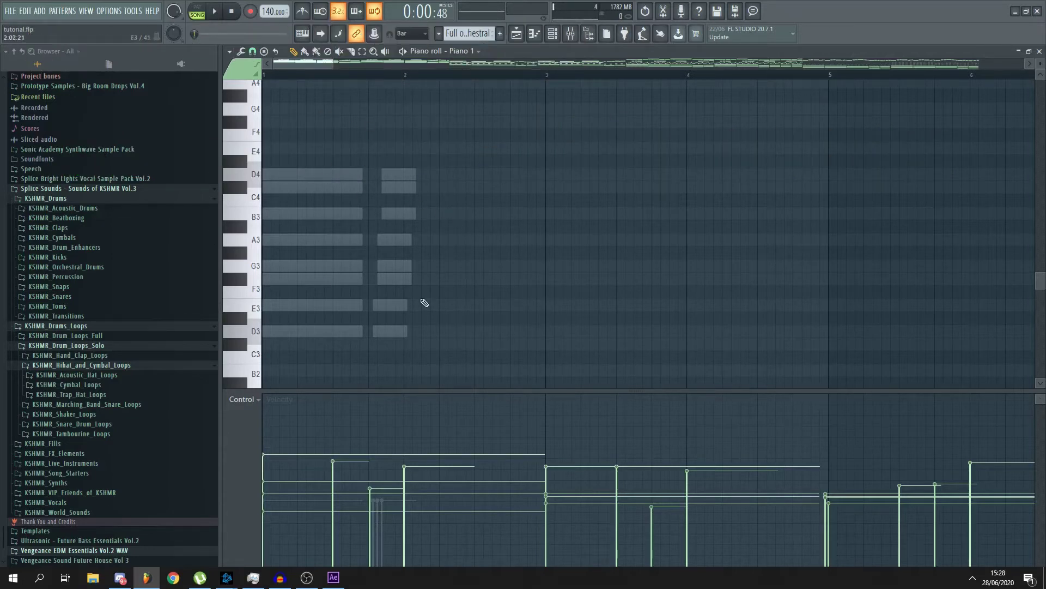
pyautogui.scroll(-4, 415, 283)
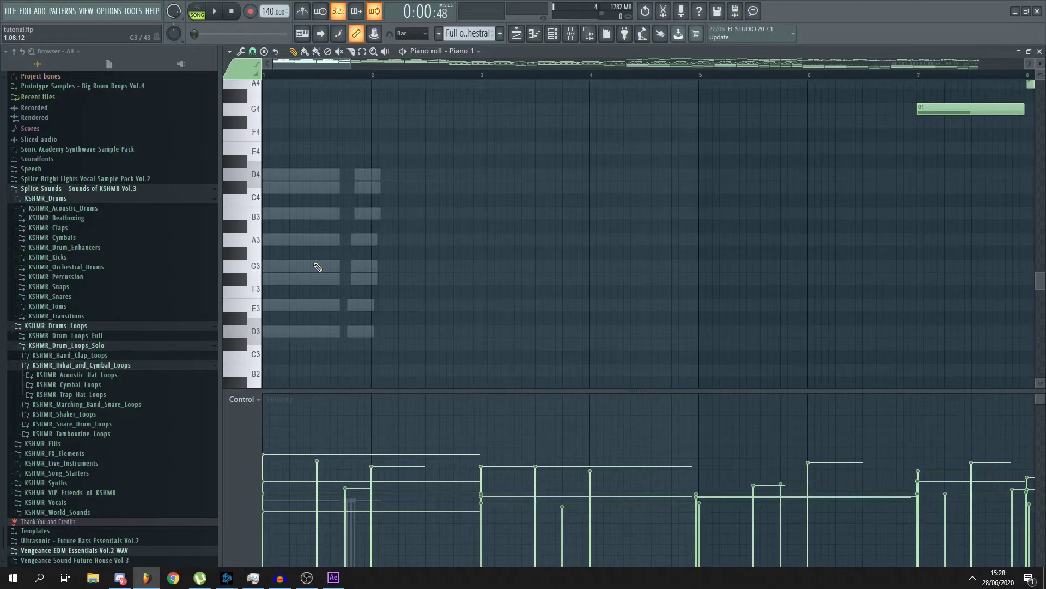
pyautogui.scroll(-2, 318, 267)
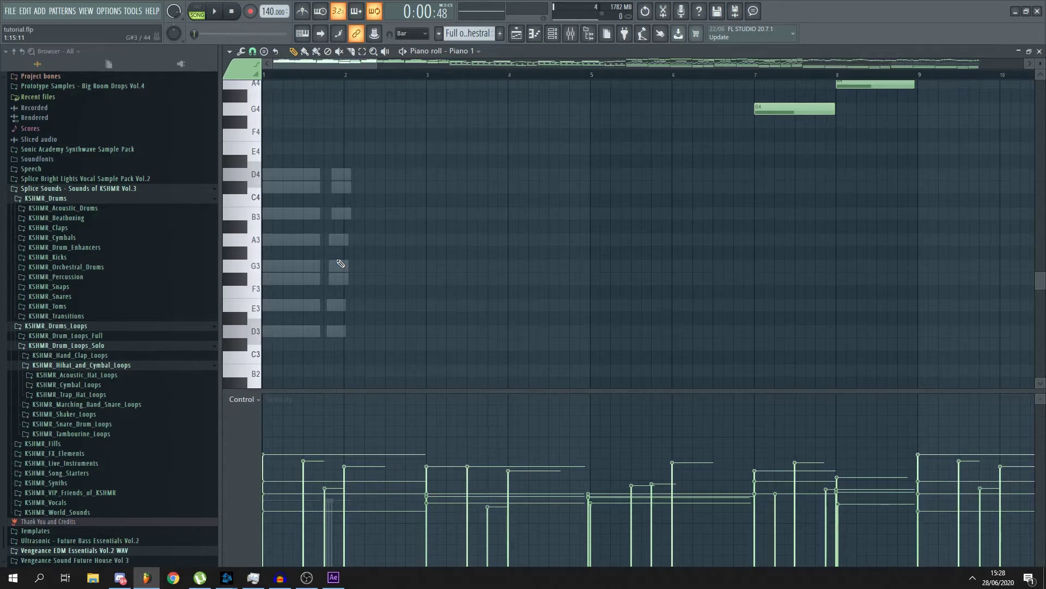
pyautogui.moveTo(352, 351); pyautogui.dragTo(341, 128)
pyautogui.moveTo(351, 174); pyautogui.dragTo(510, 188)
pyautogui.moveTo(350, 213); pyautogui.dragTo(556, 214)
pyautogui.moveTo(347, 239); pyautogui.dragTo(615, 240)
pyautogui.moveTo(346, 266); pyautogui.dragTo(631, 280)
pyautogui.moveTo(342, 304); pyautogui.dragTo(806, 304)
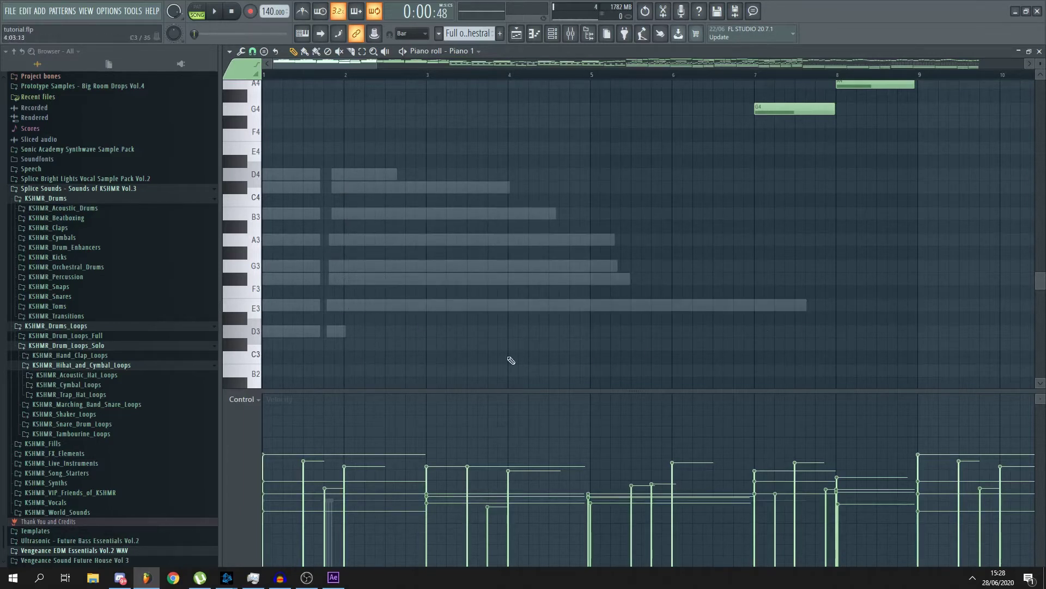
pyautogui.moveTo(342, 331); pyautogui.dragTo(743, 331)
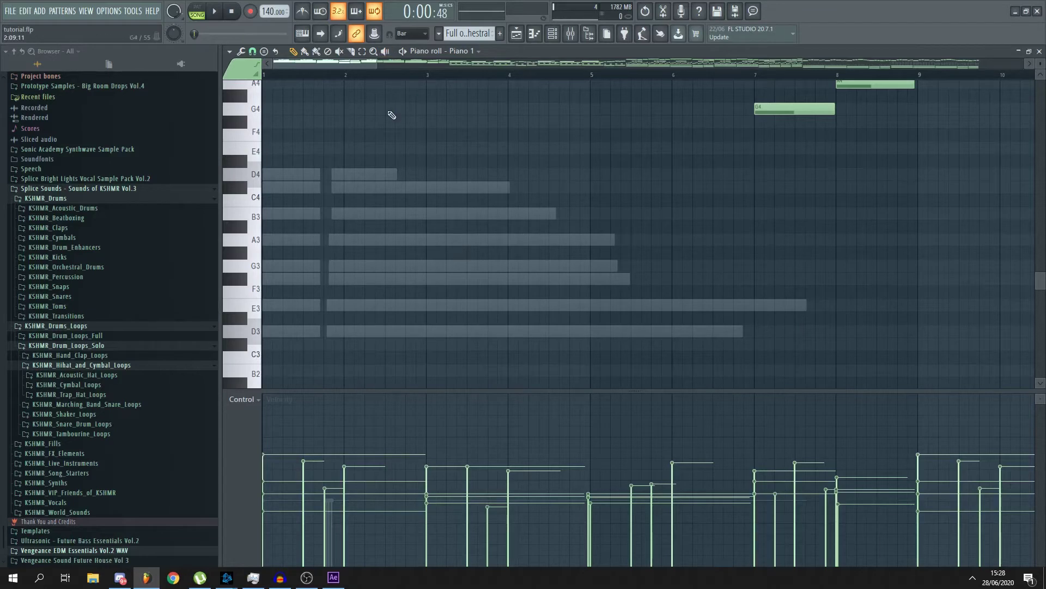
# - Audition the D3, F#3, A3 and C#4 test chord on the piano keys and delete its notes starting at bar 1
pyautogui.scroll(2, 403, 180)
pyautogui.scroll(-5, 440, 241)
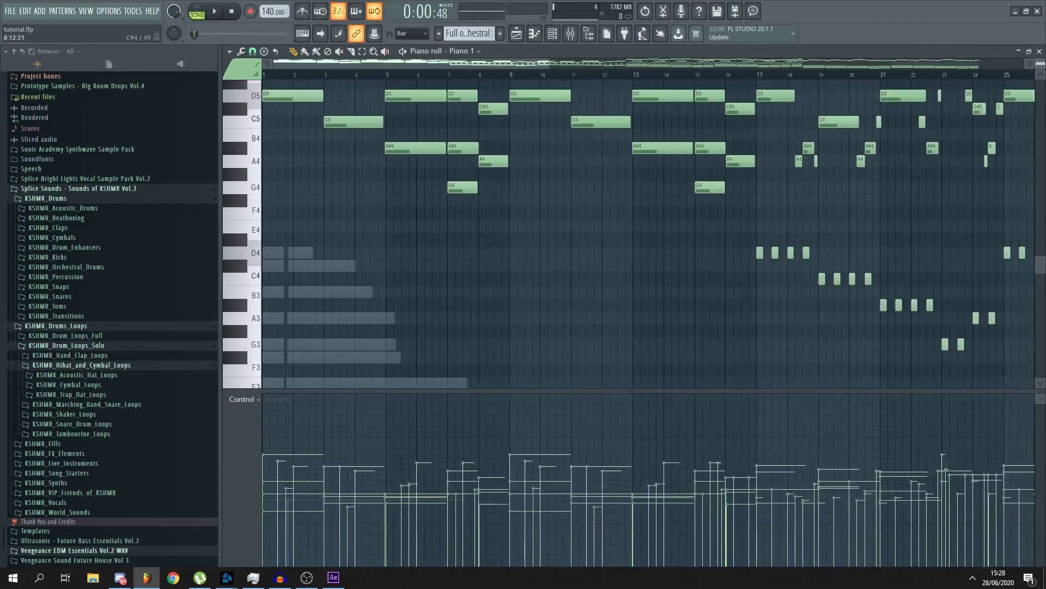
pyautogui.scroll(-1, 353, 276)
pyautogui.scroll(-3, 353, 276)
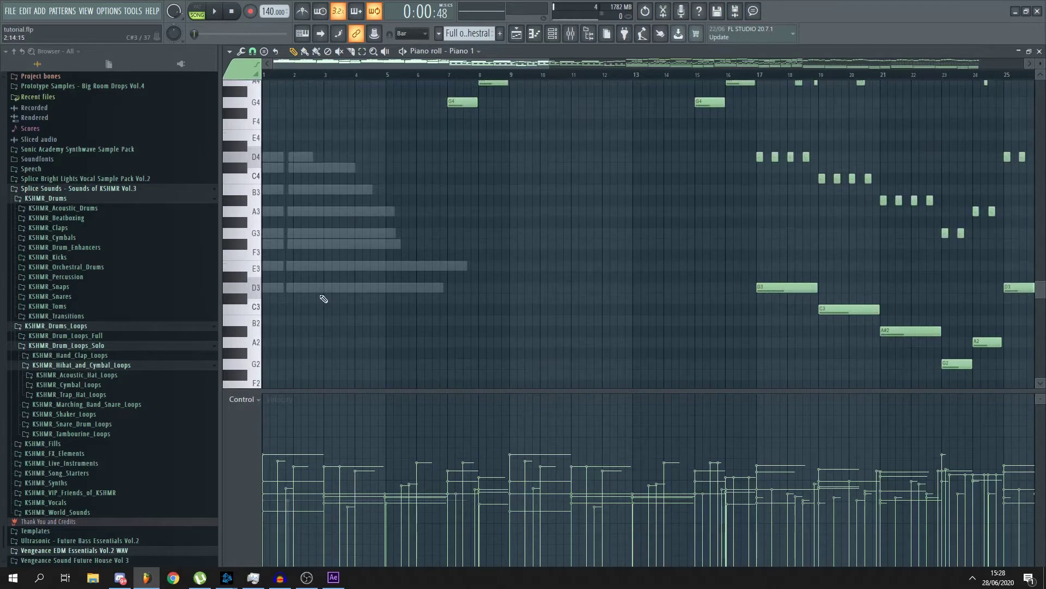
pyautogui.scroll(2, 367, 299)
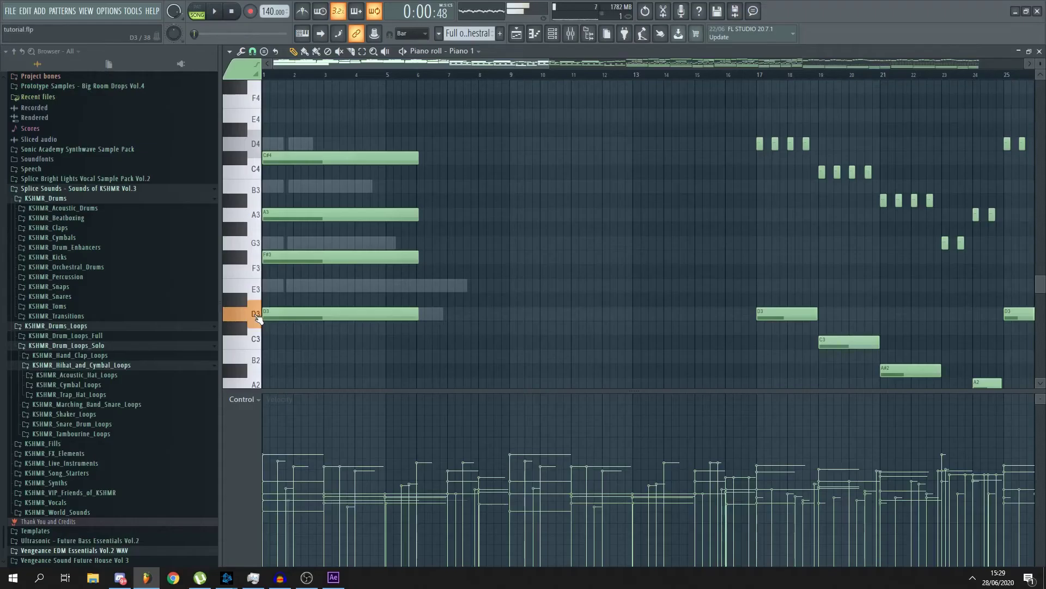
pyautogui.click(241, 259)
pyautogui.click(243, 214)
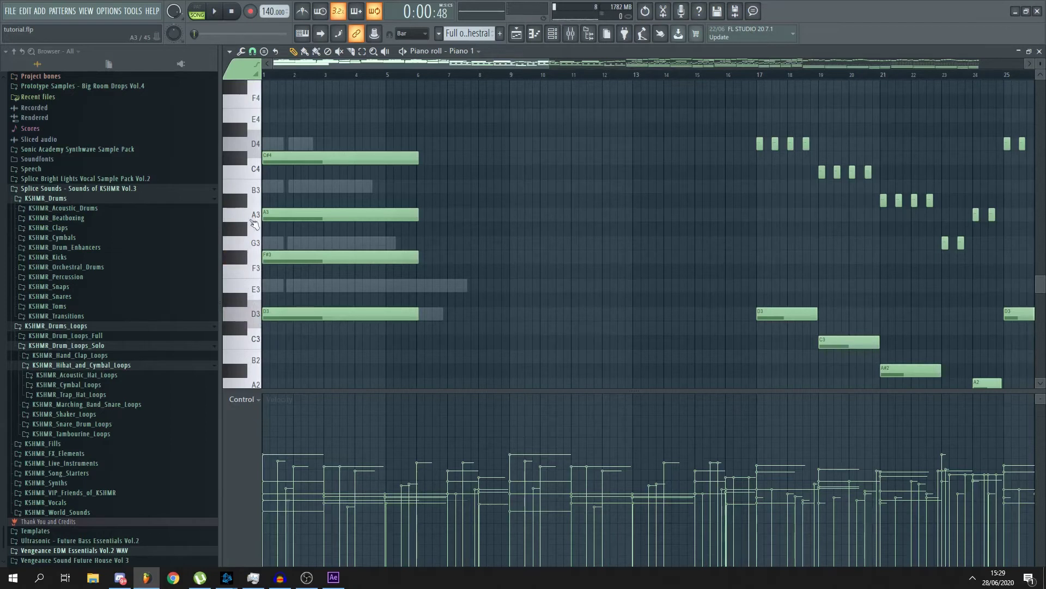
pyautogui.click(246, 158)
pyautogui.scroll(3, 278, 189)
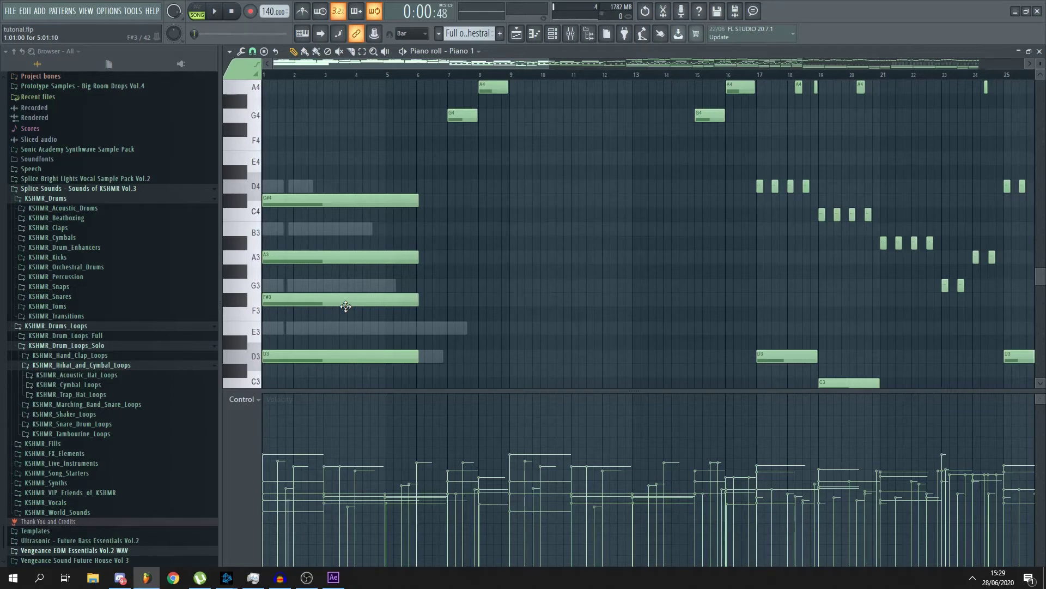
pyautogui.rightClick(392, 357)
# - Examine how the melody, chords and bass develop through the whole Piano 1 arrangement from bar 1 to the outro
pyautogui.scroll(-5, 397, 210)
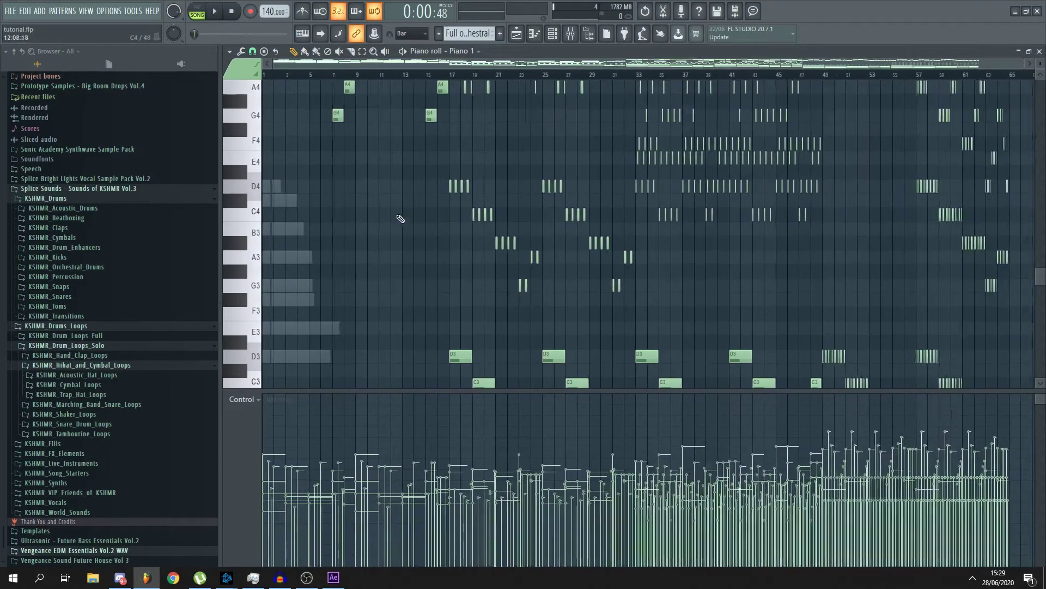
pyautogui.scroll(-1, 398, 210)
pyautogui.scroll(-1, 404, 226)
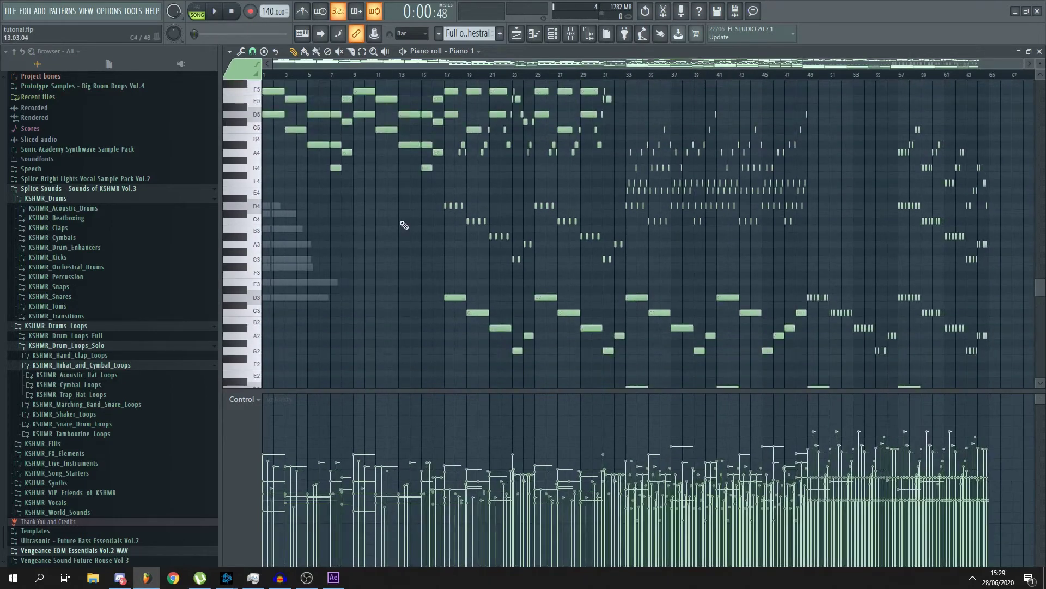
pyautogui.scroll(2, 404, 225)
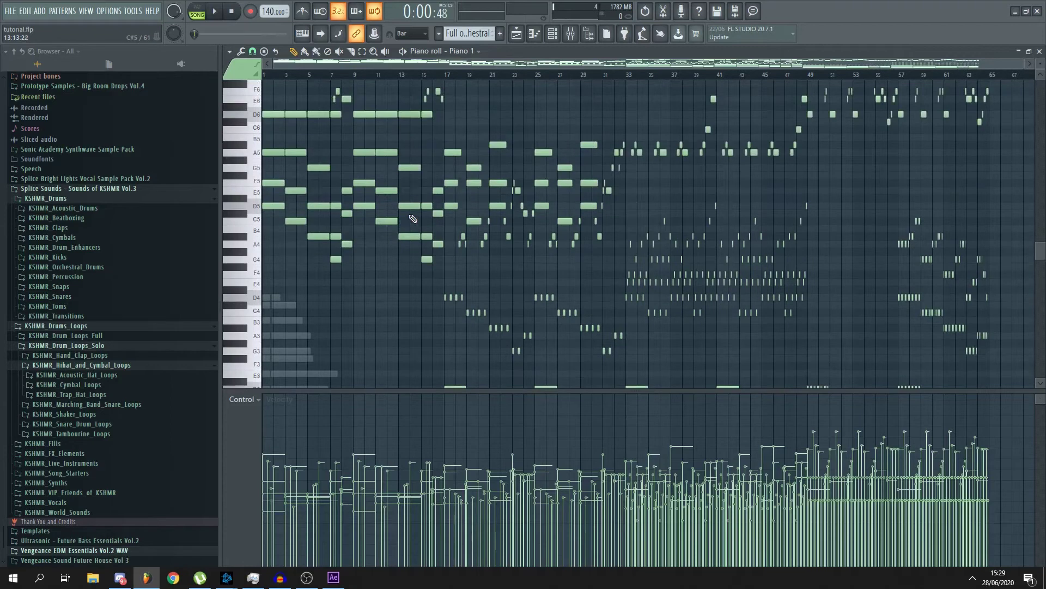
pyautogui.scroll(2, 415, 217)
pyautogui.scroll(4, 418, 215)
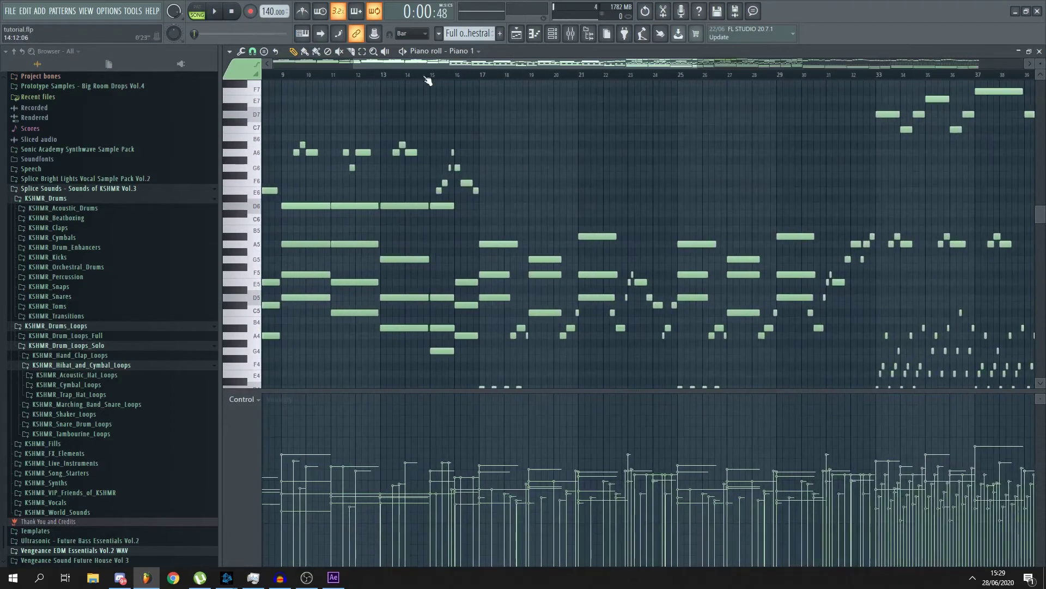
pyautogui.scroll(2, 355, 130)
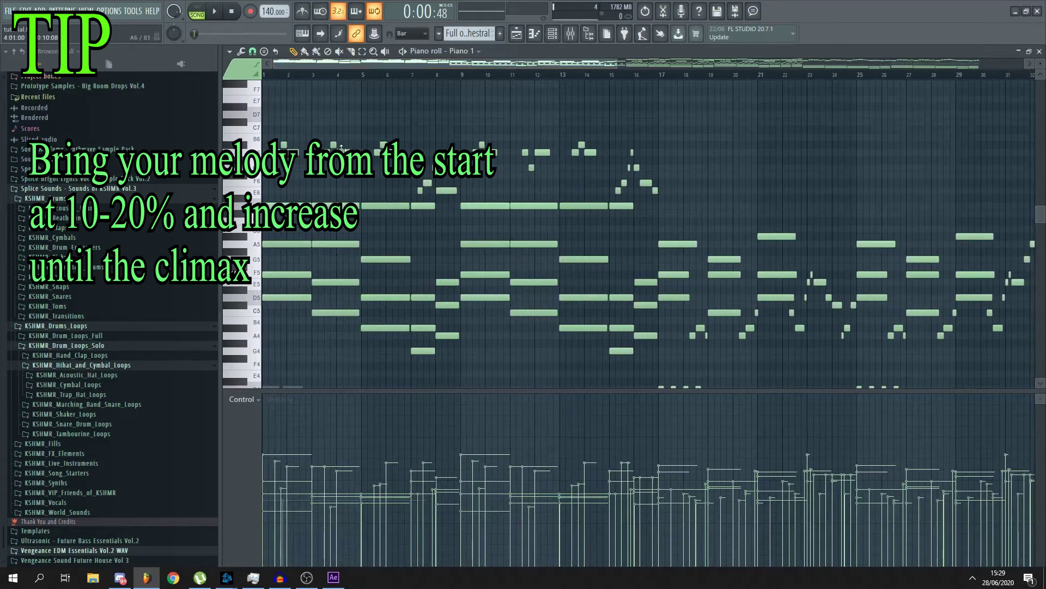
pyautogui.scroll(-2, 324, 245)
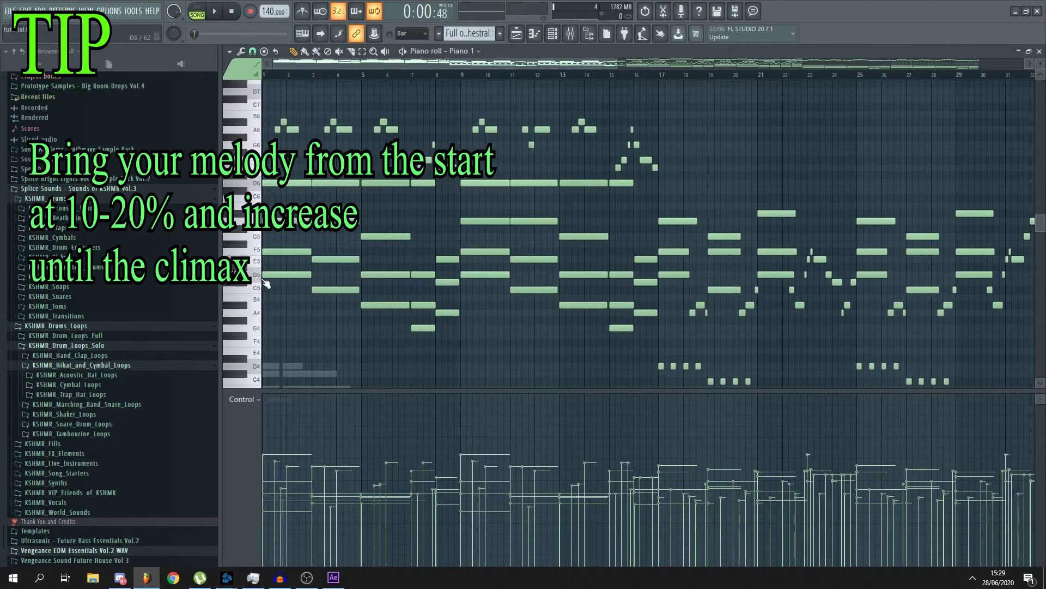
pyautogui.keyDown('ctrl'); pyautogui.scroll(-3, 486, 350); pyautogui.keyUp('ctrl')
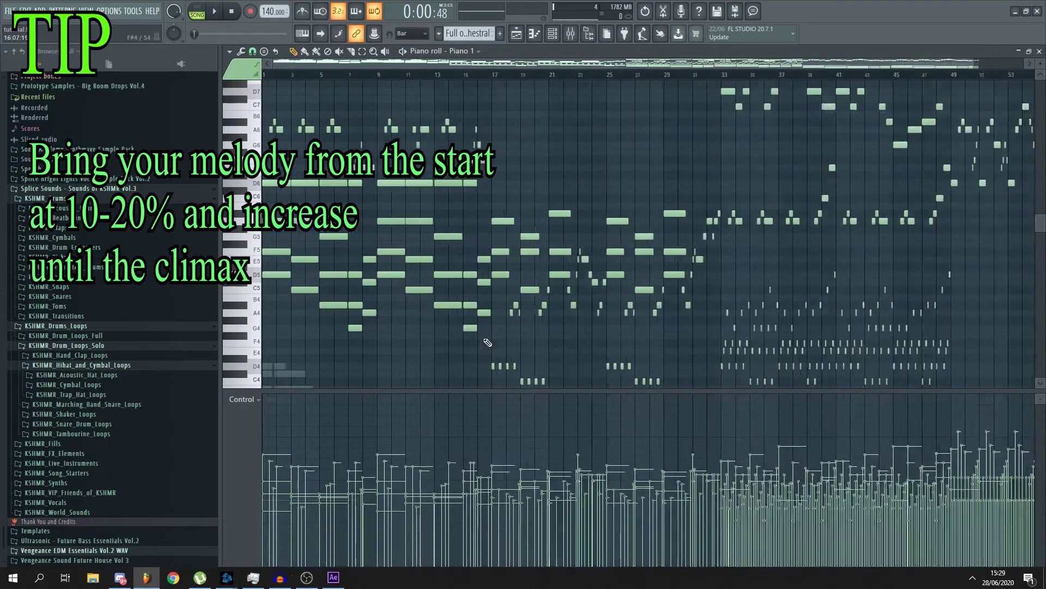
pyautogui.scroll(-5, 294, 243)
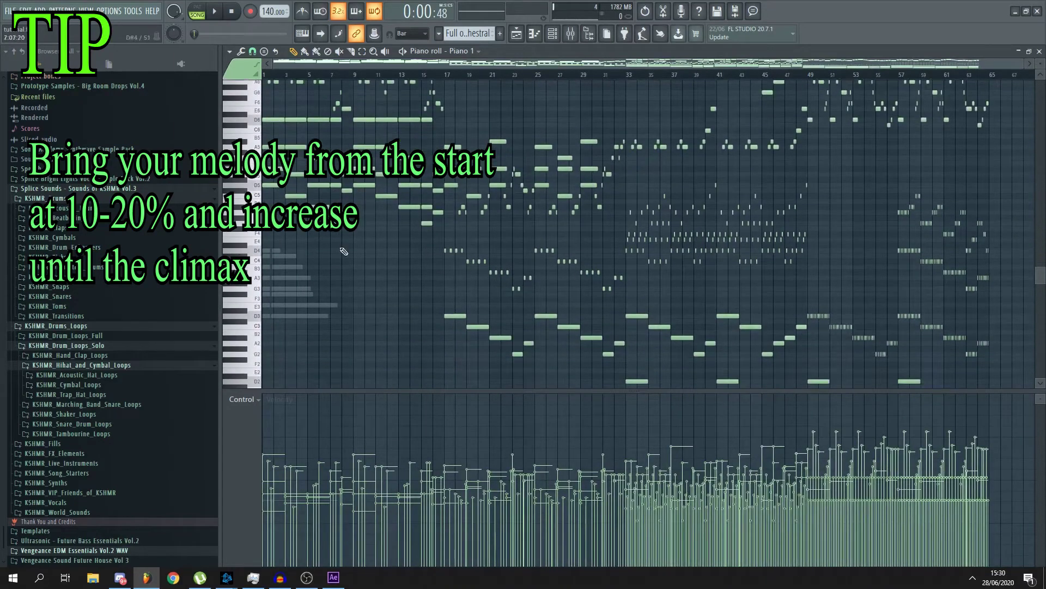
pyautogui.scroll(-2, 763, 349)
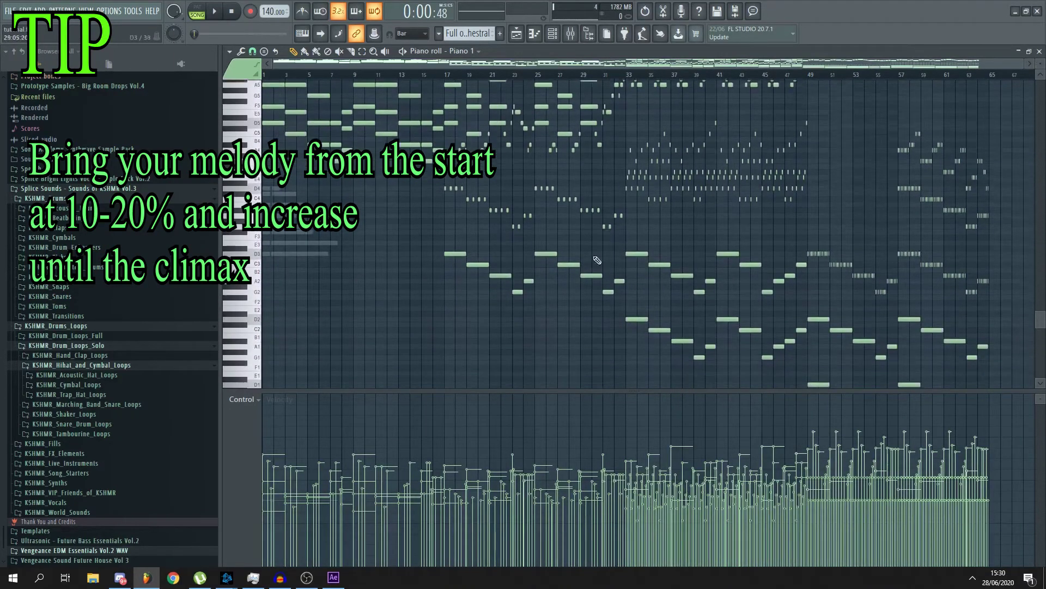
pyautogui.scroll(5, 390, 252)
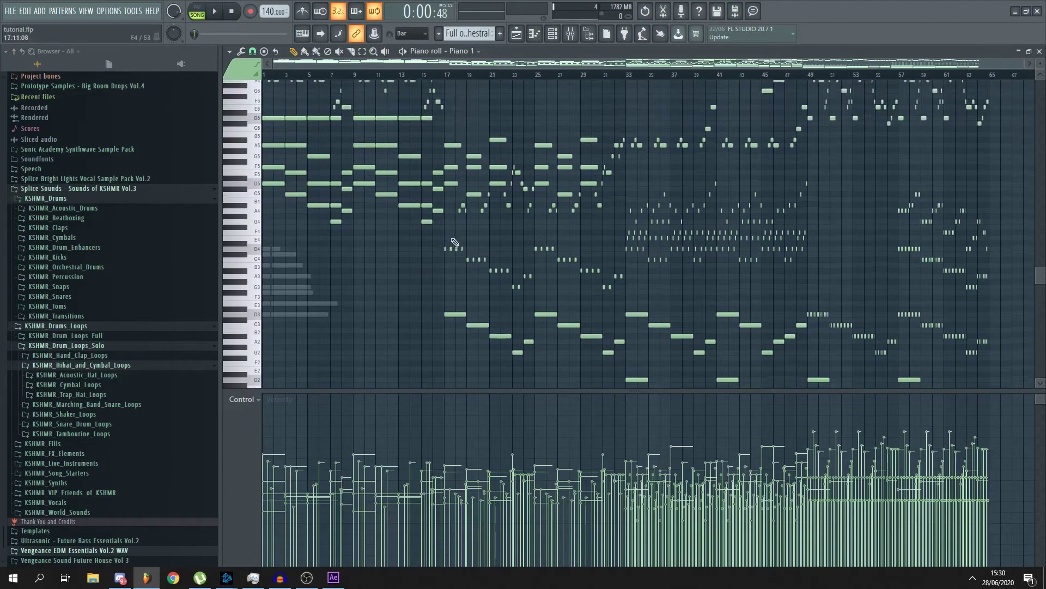
# - Inspect the chords and the high melody fragments in the intro and break sections, bars 1 to 32, up close
pyautogui.keyDown('ctrl'); pyautogui.scroll(3, 389, 252); pyautogui.keyUp('ctrl')
pyautogui.click(428, 76)
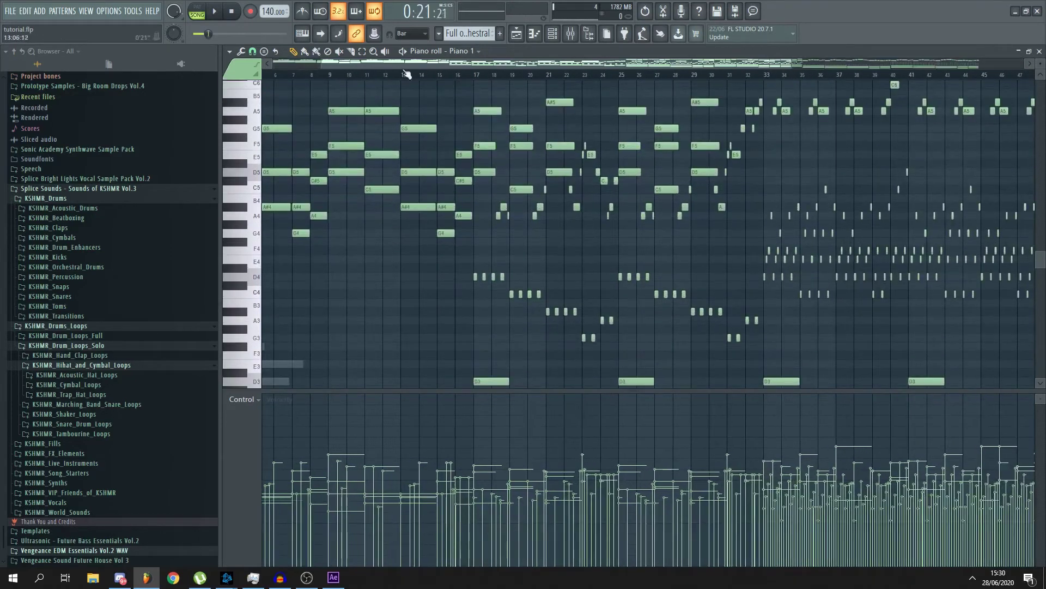
pyautogui.scroll(2, 437, 92)
pyautogui.scroll(-2, 437, 96)
pyautogui.keyDown('ctrl'); pyautogui.scroll(4, 444, 97); pyautogui.keyUp('ctrl')
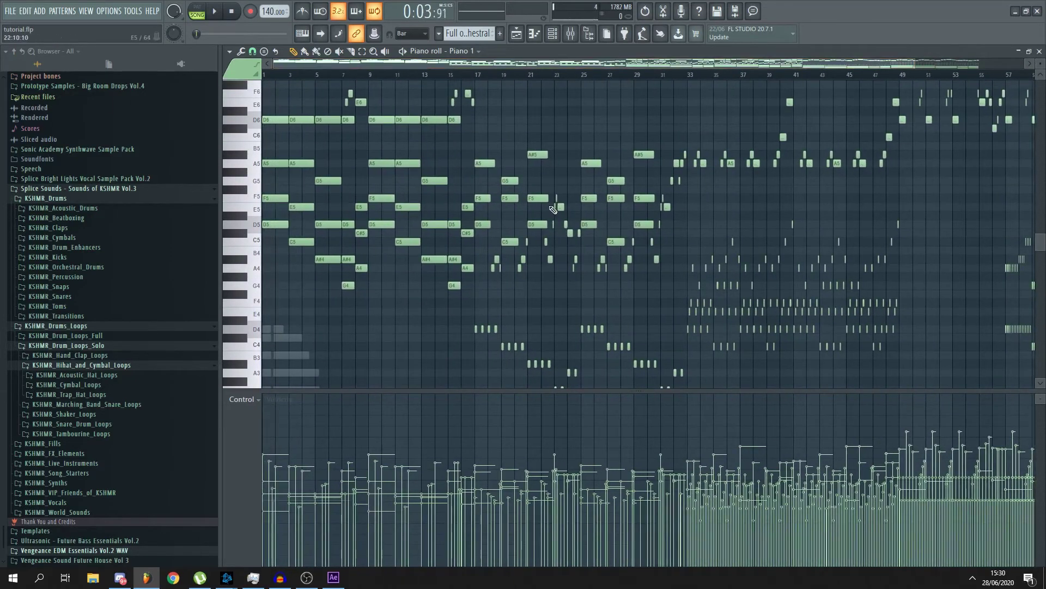
pyautogui.keyDown('ctrl'); pyautogui.scroll(-6, 425, 156); pyautogui.keyUp('ctrl')
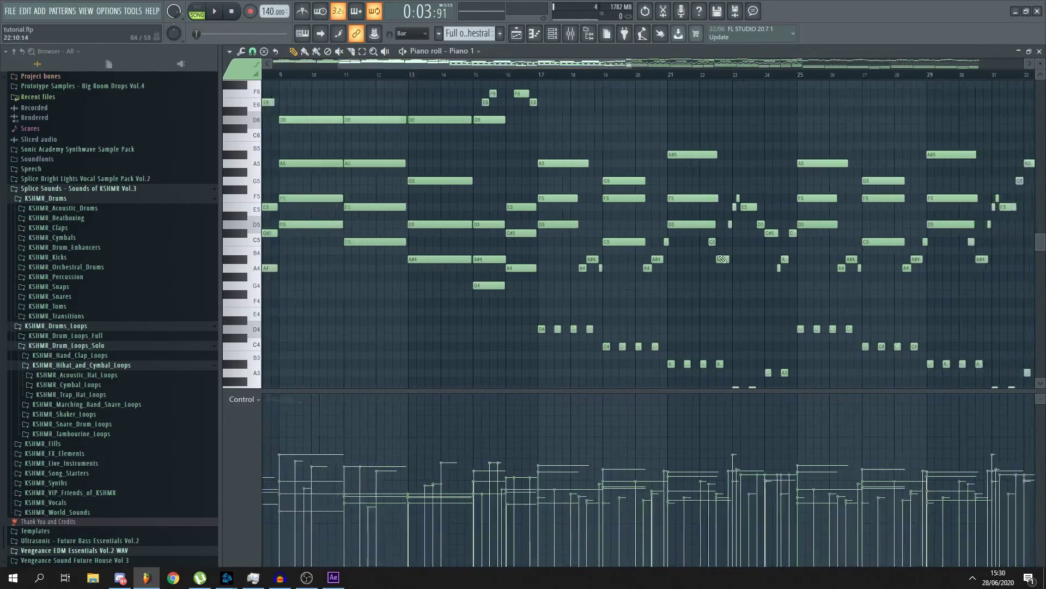
pyautogui.keyDown('ctrl'); pyautogui.scroll(4, 425, 156); pyautogui.keyUp('ctrl')
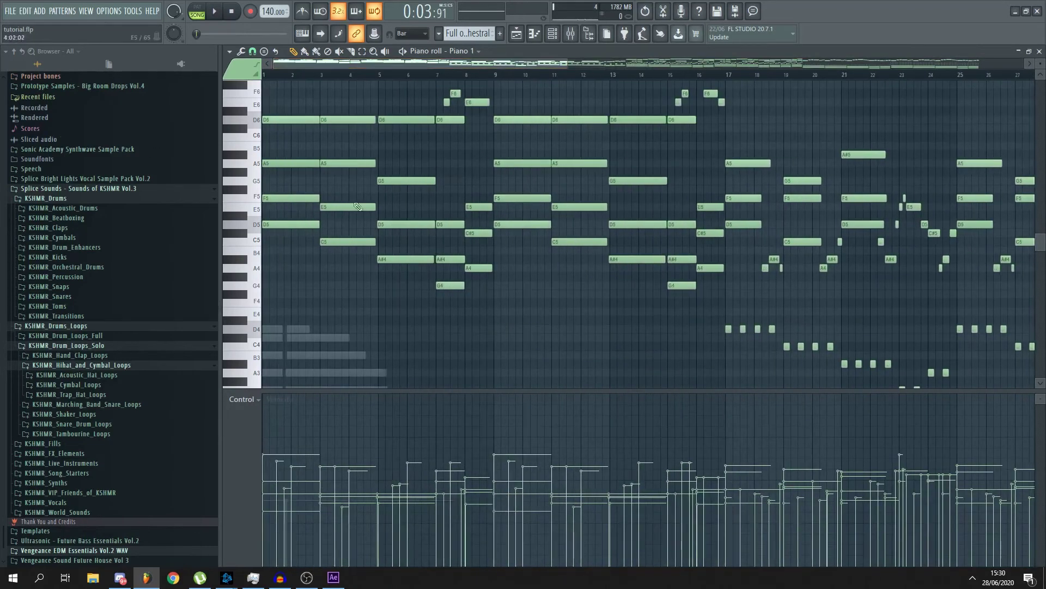
pyautogui.scroll(3, 383, 272)
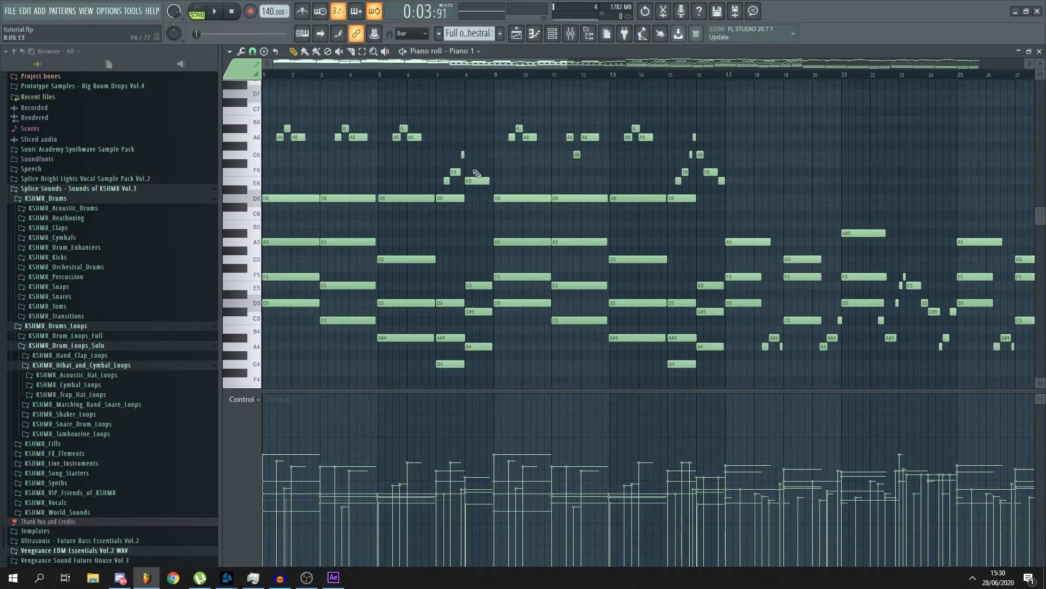
# - Play short excerpts of the intro melody from about bar 7 and from about bar 9
pyautogui.click(444, 77)
pyautogui.press('space')
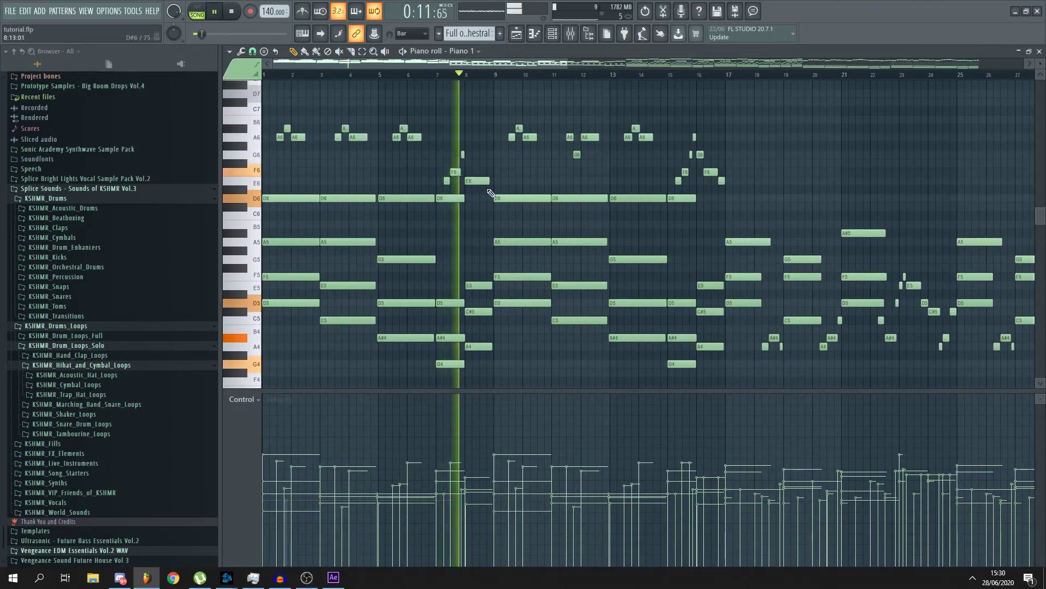
pyautogui.click(511, 79)
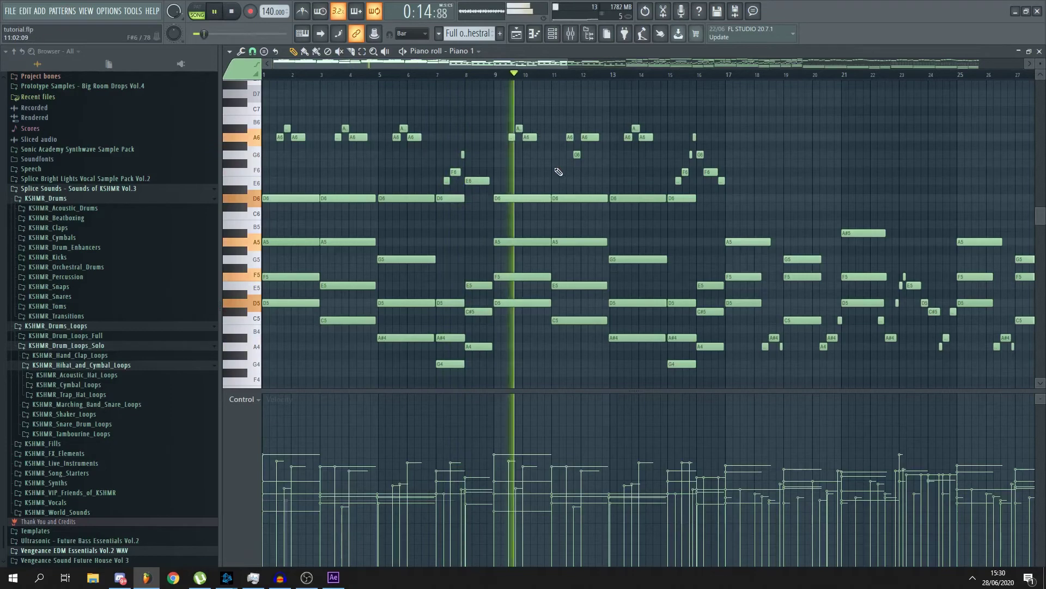
pyautogui.press('space')
# - Examine the high melody notes in the build section and move the playback position to bar 33
pyautogui.scroll(-4, 545, 111)
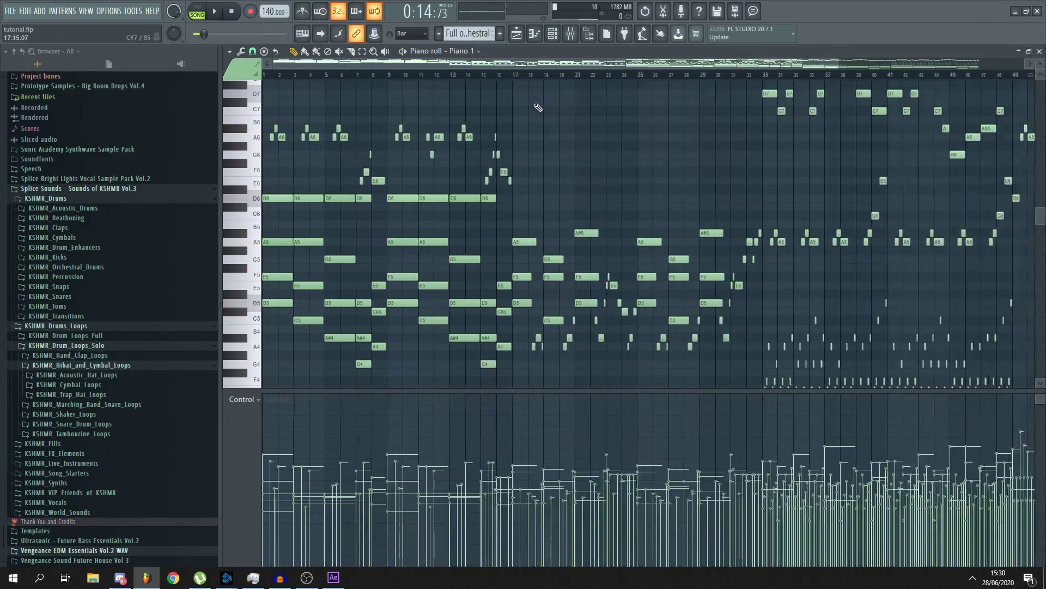
pyautogui.scroll(-2, 551, 143)
pyautogui.scroll(4, 648, 130)
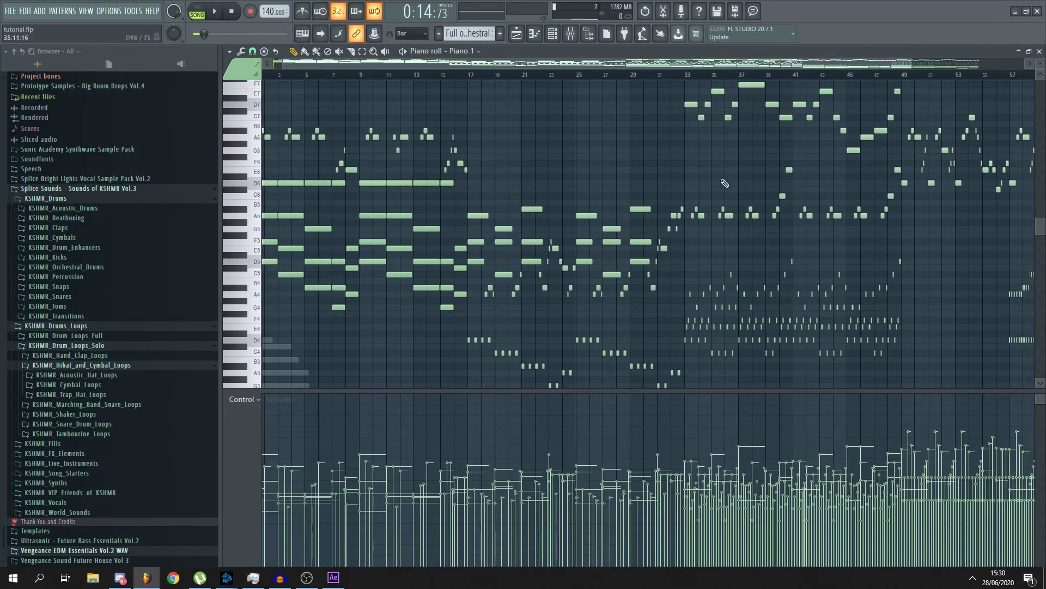
pyautogui.scroll(2, 660, 158)
pyautogui.scroll(-3, 661, 163)
pyautogui.click(647, 75)
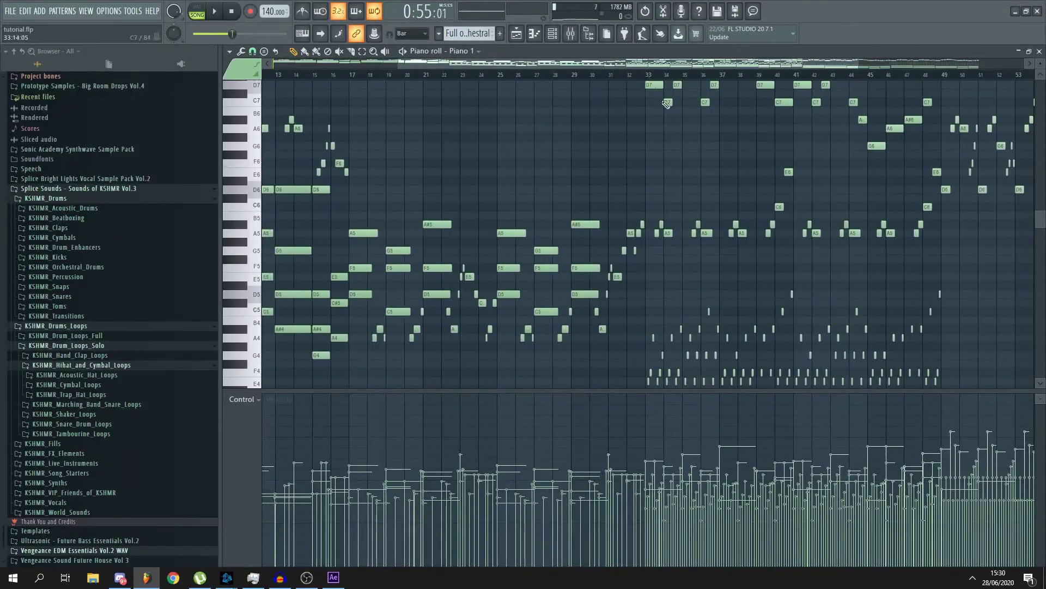
# - Play the build section from bar 33 and examine its high counter melody above the ostinato
pyautogui.press('space')
pyautogui.scroll(4, 677, 212)
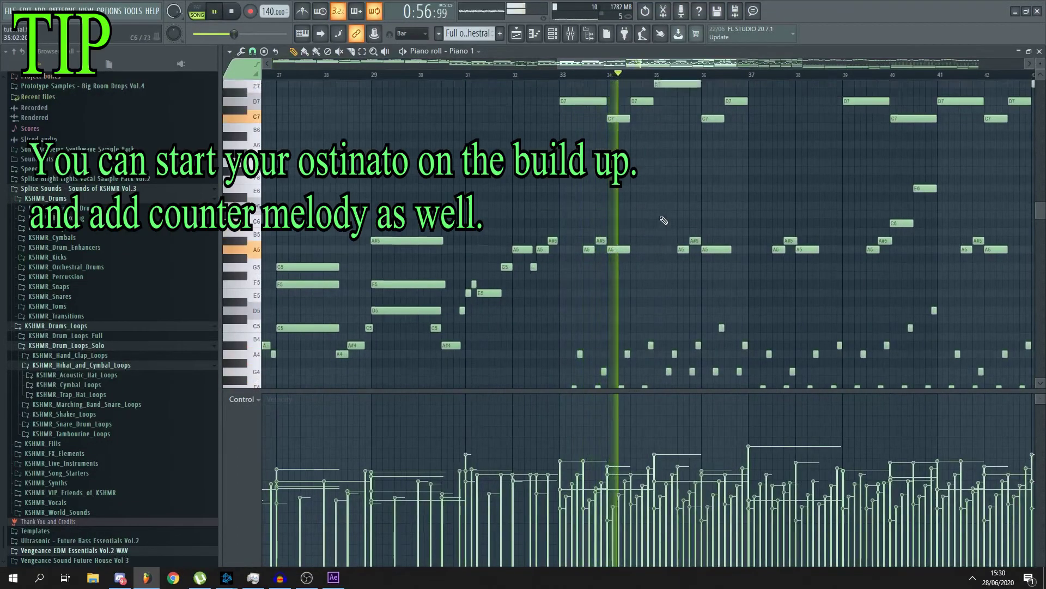
pyautogui.press('space')
pyautogui.scroll(2, 627, 191)
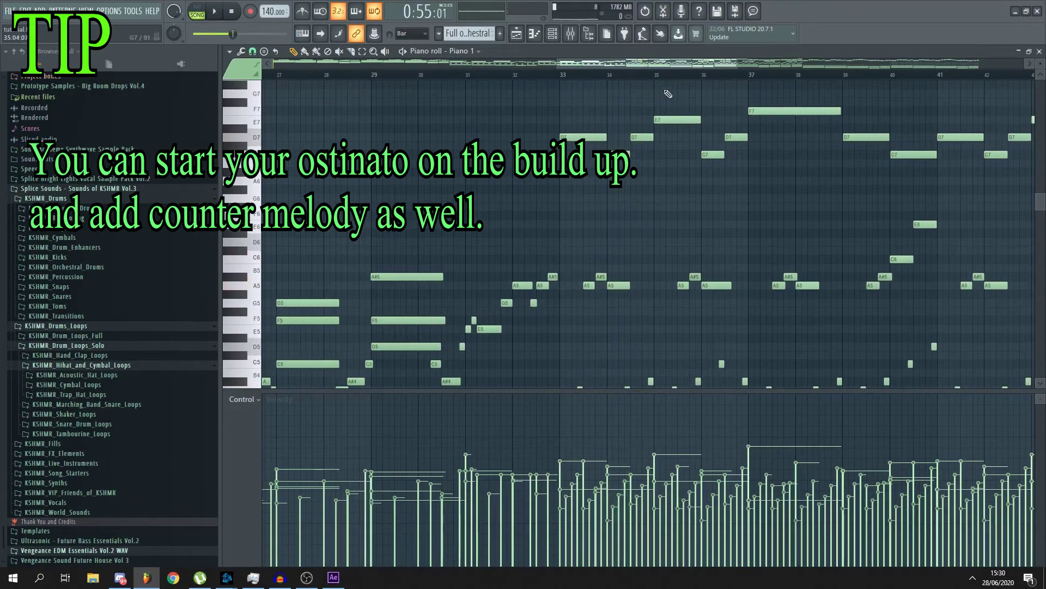
pyautogui.hscroll(3, 657, 66)
pyautogui.press('space')
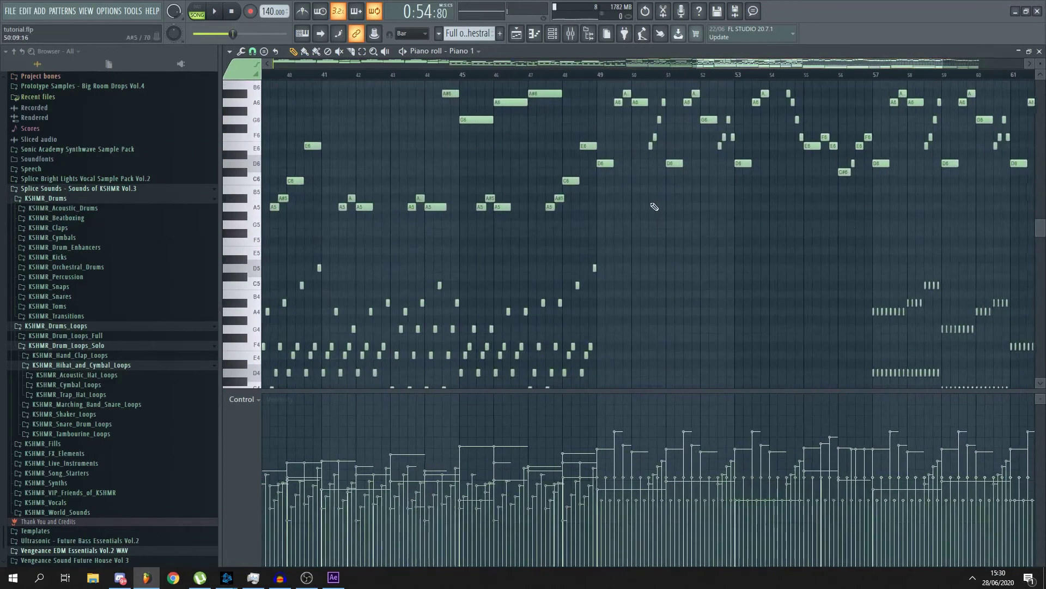
# - Play a short excerpt of the climax melody starting at bar 49
pyautogui.scroll(6, 653, 205)
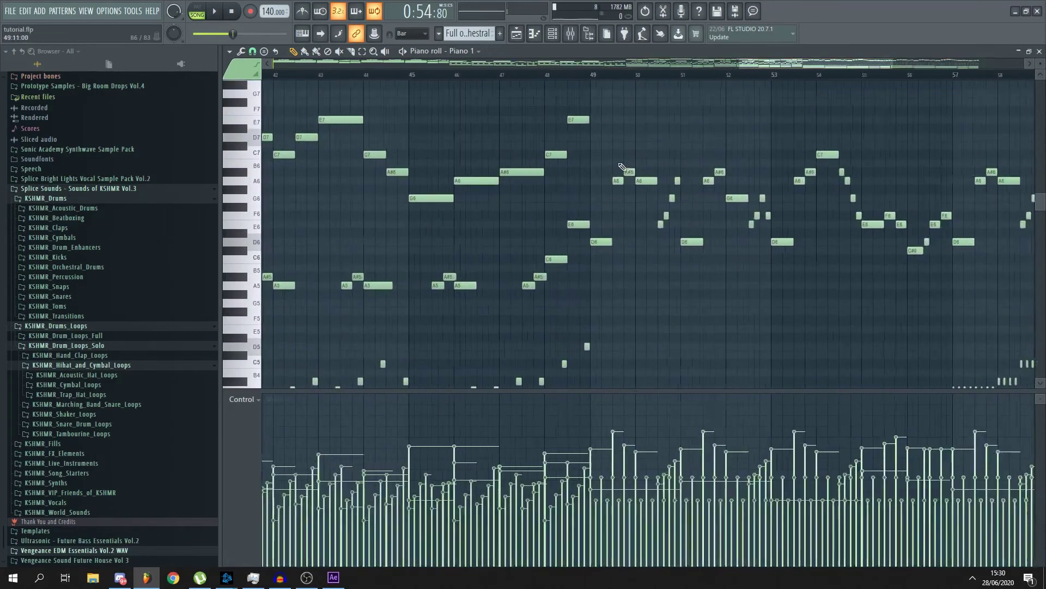
pyautogui.click(587, 76)
pyautogui.press('space')
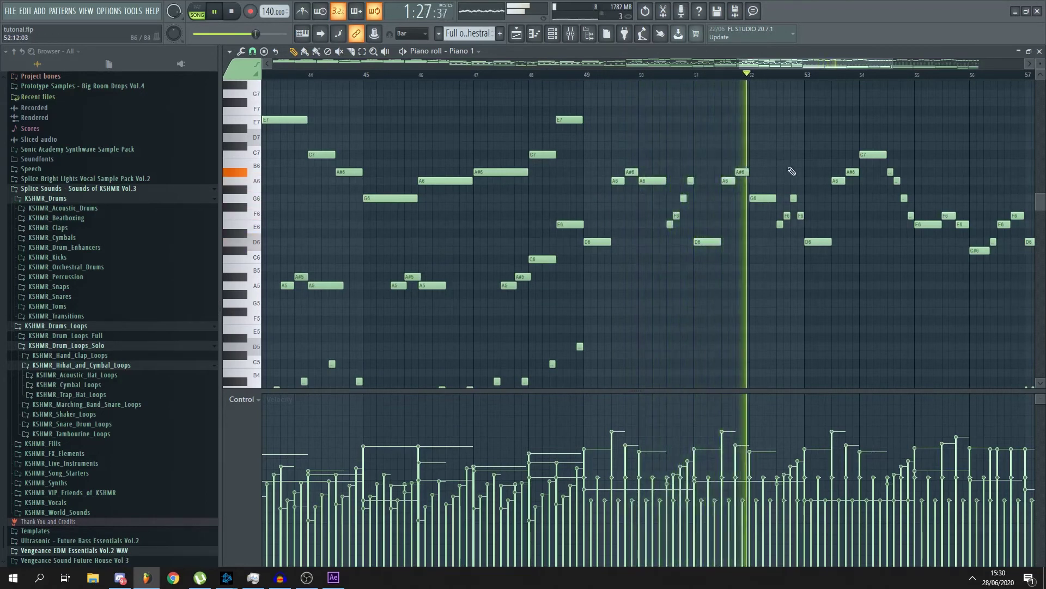
pyautogui.press('space')
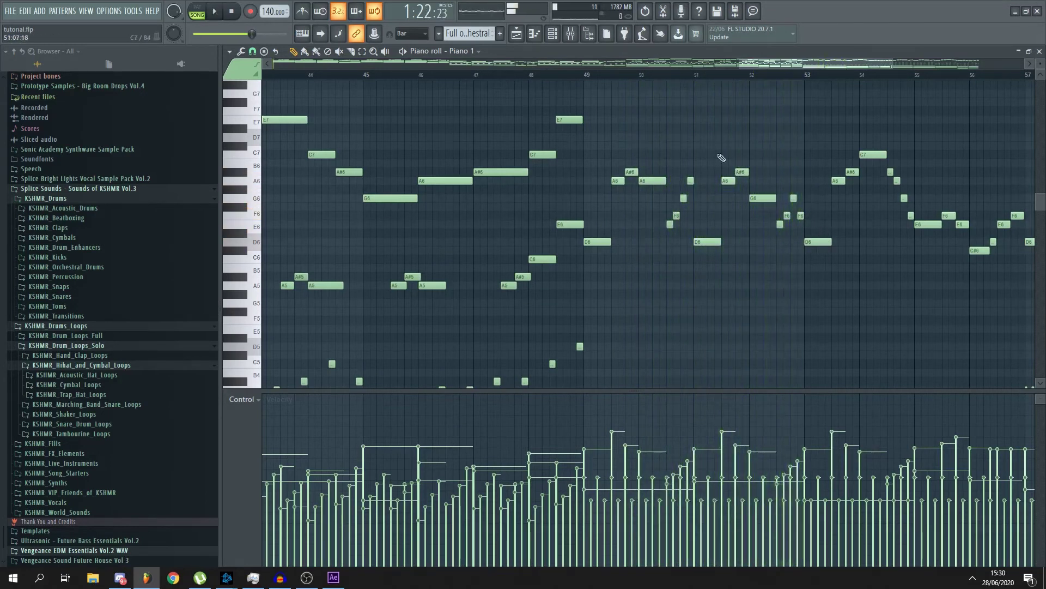
# - Examine the climax melody phrases from bar 49 up close, continuing to their repeat from bar 57
pyautogui.scroll(3, 776, 82)
pyautogui.scroll(2, 777, 81)
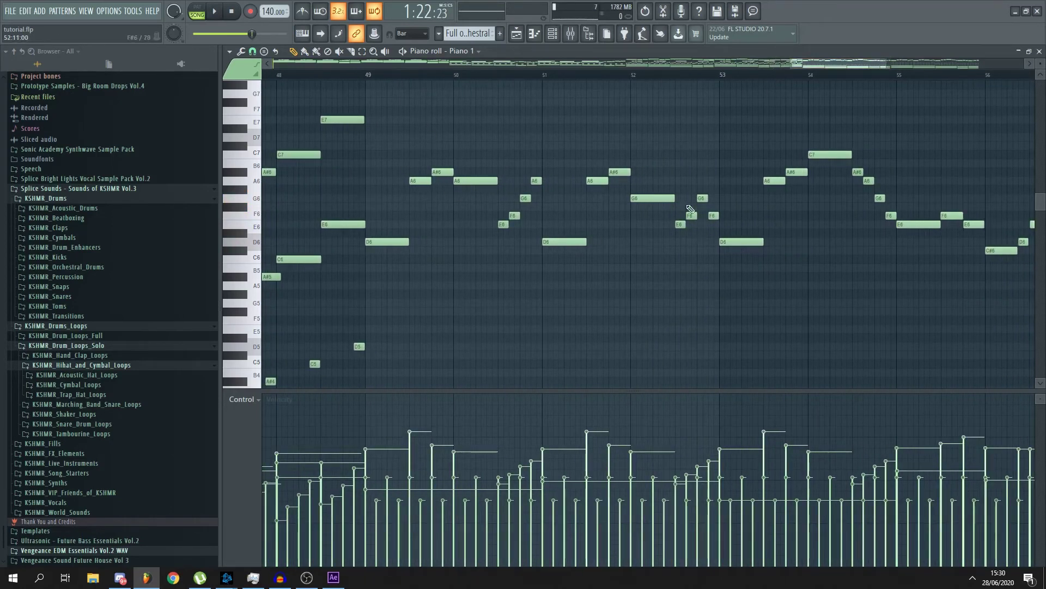
pyautogui.scroll(2, 446, 219)
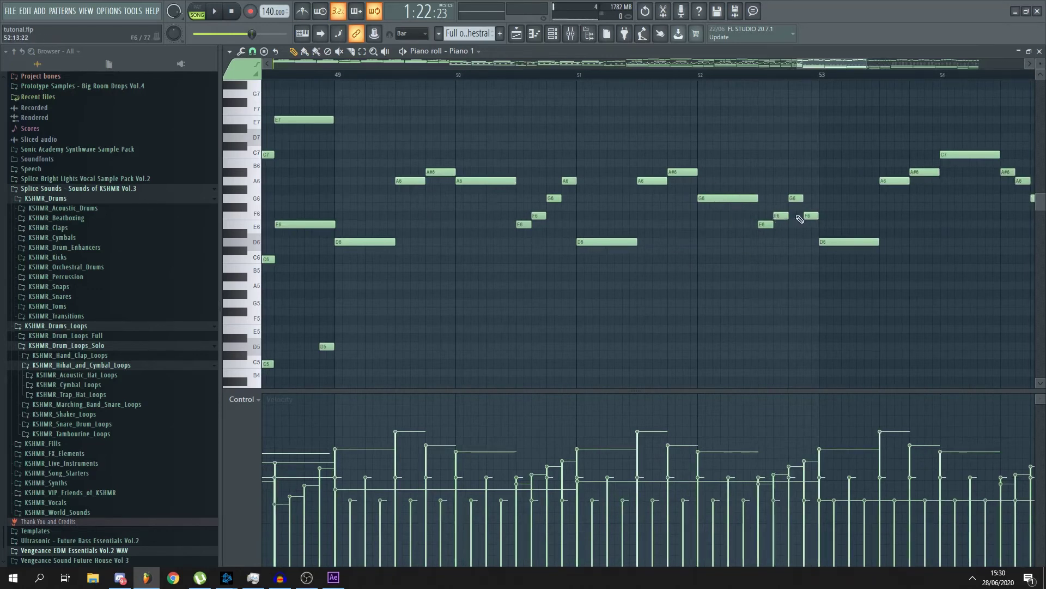
pyautogui.scroll(-2, 800, 219)
pyautogui.moveTo(826, 64); pyautogui.dragTo(851, 66)
pyautogui.scroll(-1, 422, 169)
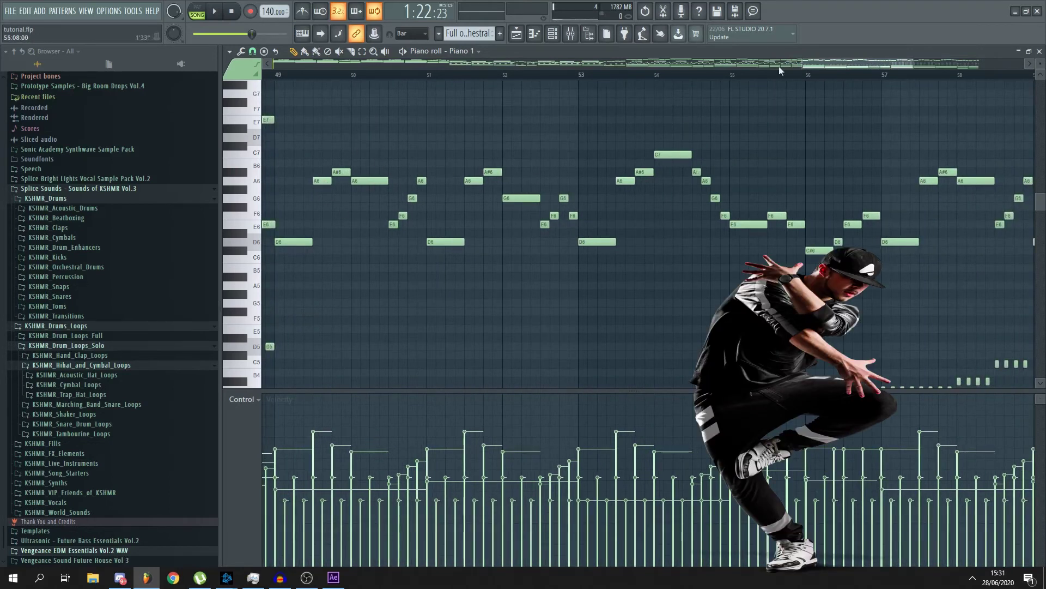
pyautogui.moveTo(829, 60); pyautogui.dragTo(850, 61)
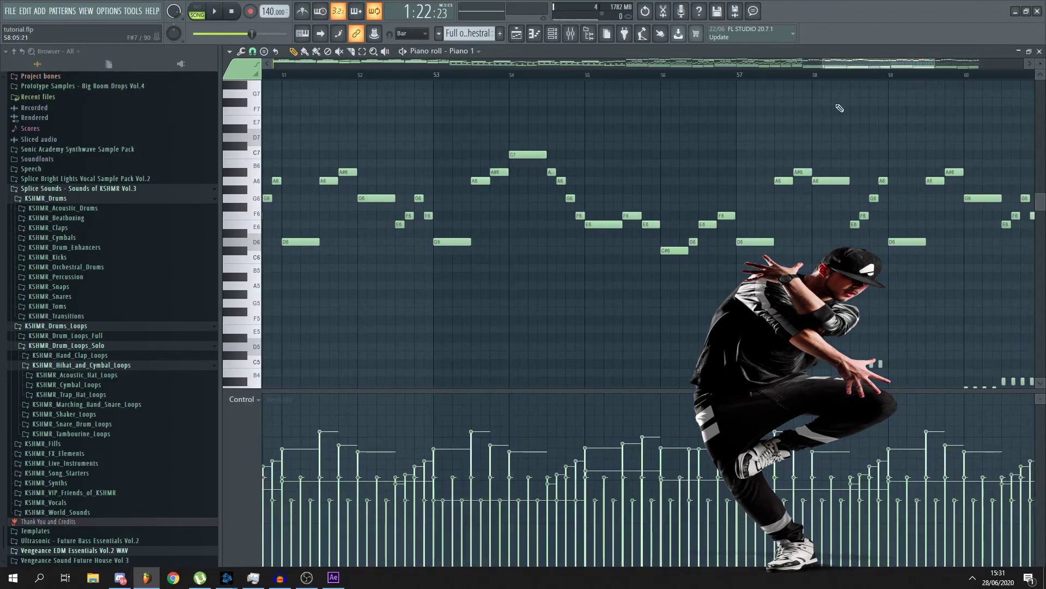
# - Play the full first climax melody phrase from bar 49 to about bar 56
pyautogui.scroll(-3, 564, 203)
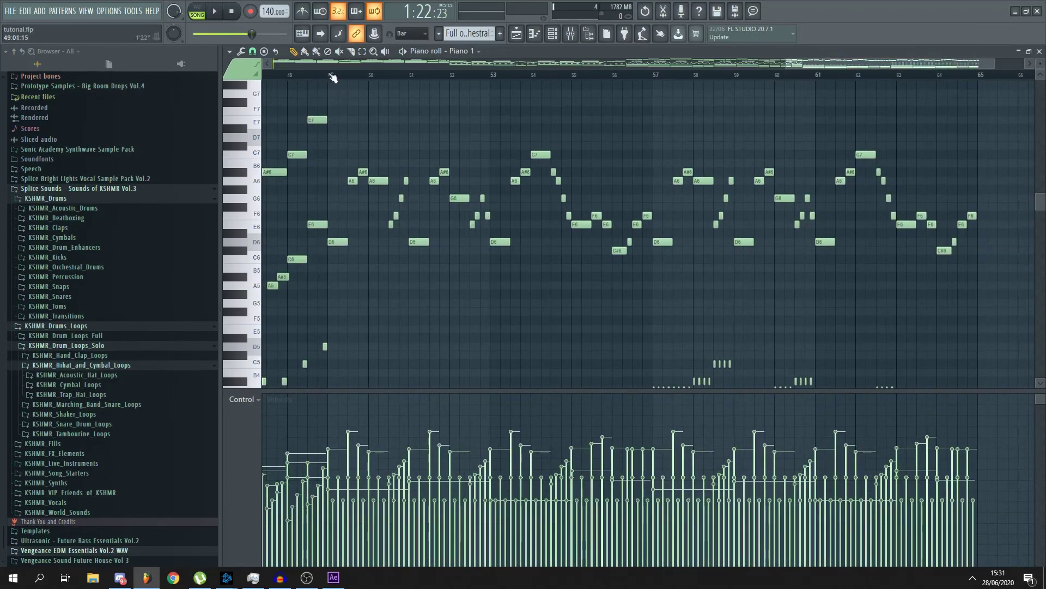
pyautogui.press('space')
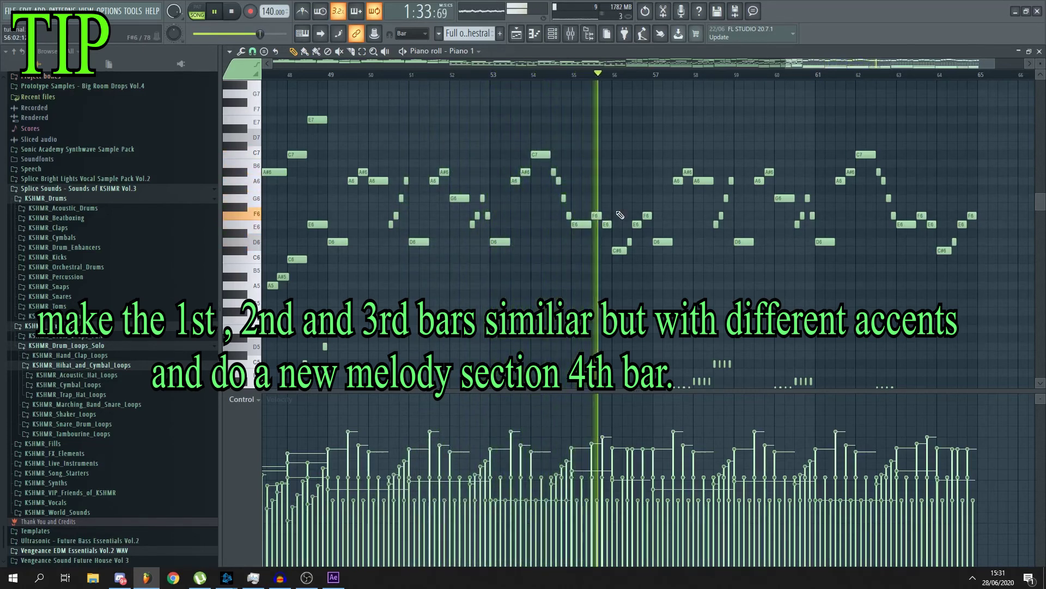
pyautogui.press('space')
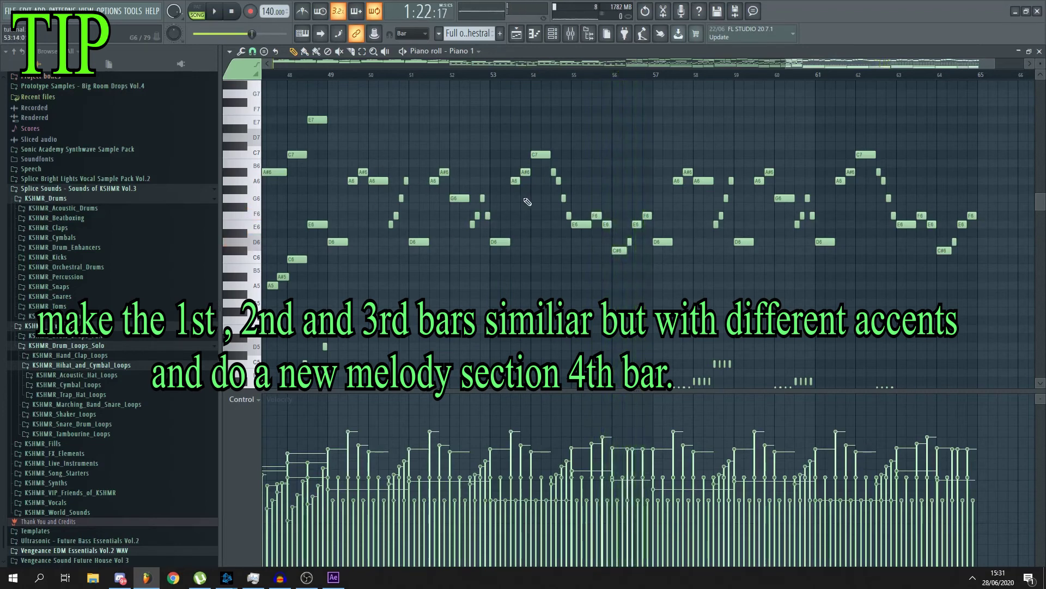
# - Inspect the phrase ending around bars 55 and 56, and compare the climax with the build and break sections
pyautogui.scroll(3, 528, 202)
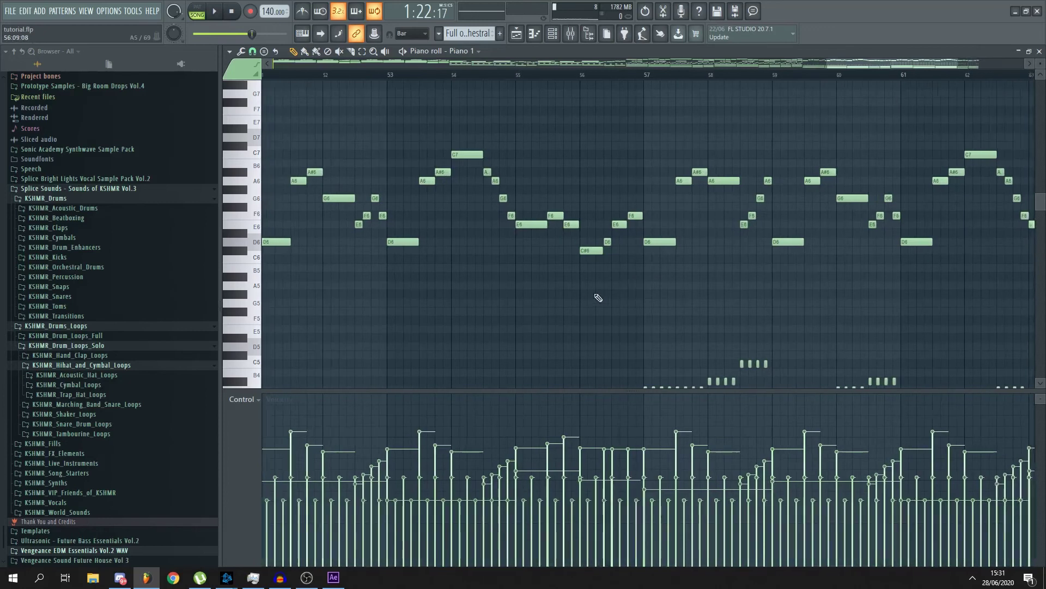
pyautogui.scroll(-2, 577, 246)
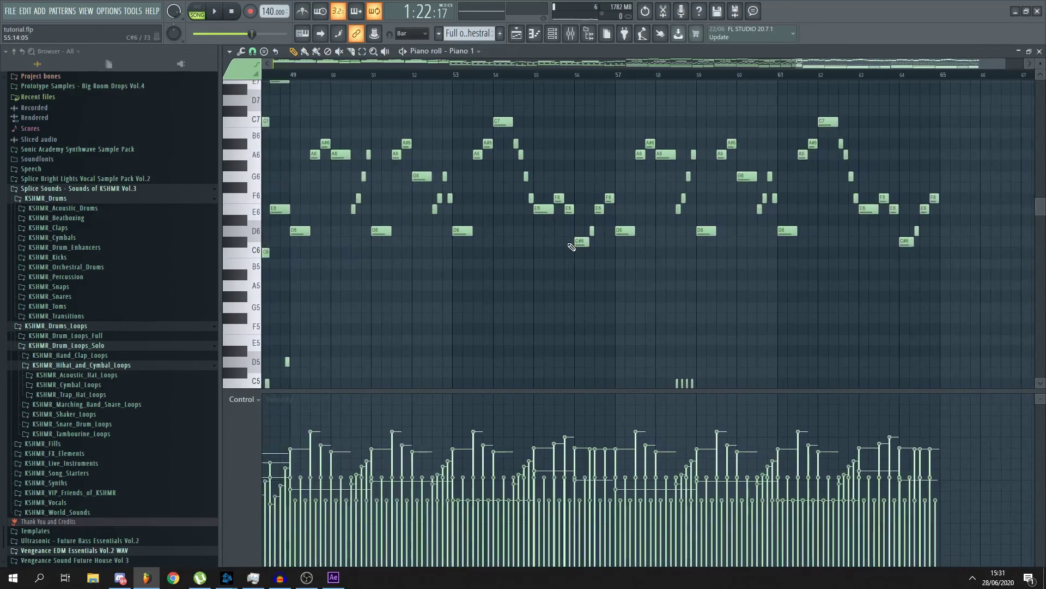
pyautogui.scroll(-4, 571, 246)
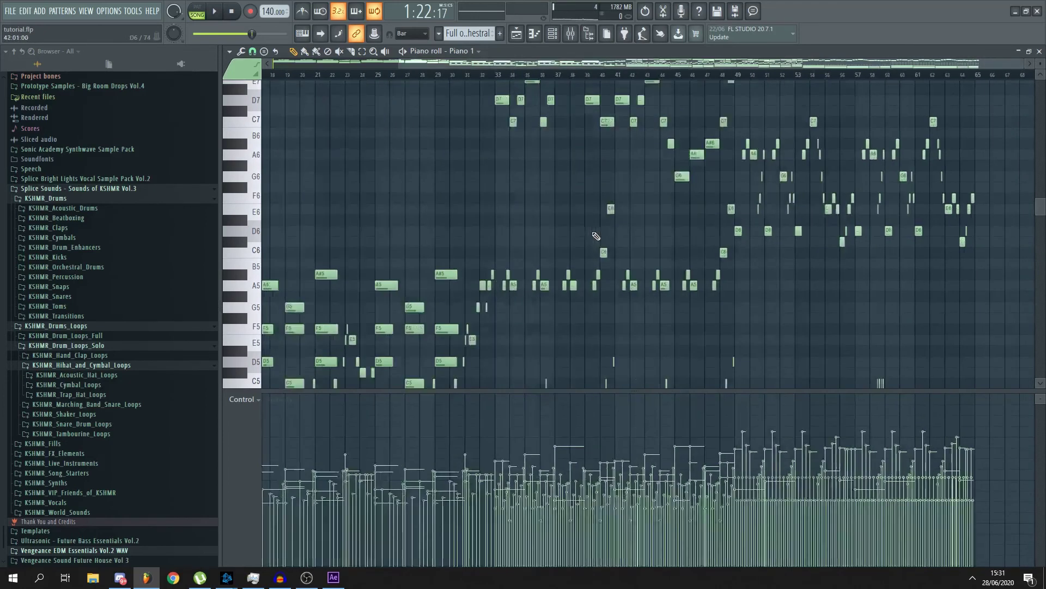
pyautogui.scroll(-3, 632, 256)
pyautogui.scroll(-4, 632, 262)
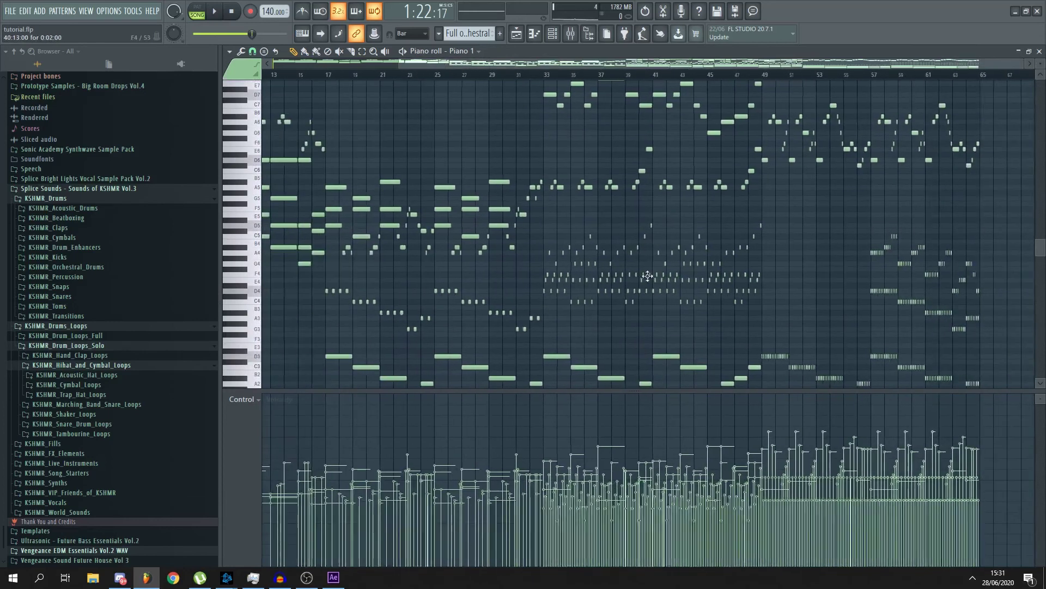
# - Play a short excerpt of the build section's ostinato and bass notes from bar 33
pyautogui.scroll(2, 581, 296)
pyautogui.scroll(2, 546, 312)
pyautogui.scroll(3, 493, 305)
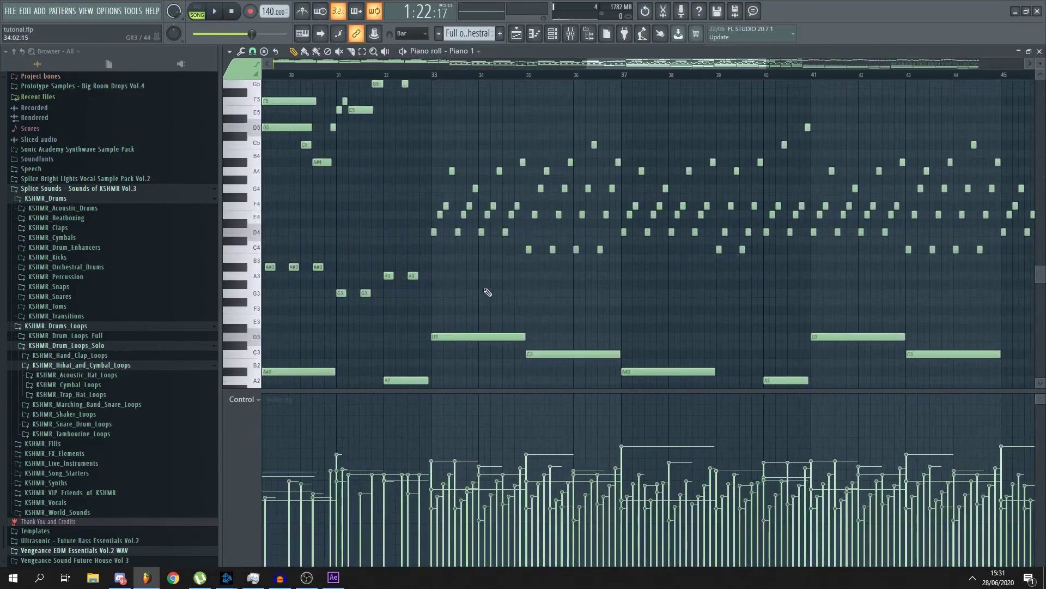
pyautogui.click(436, 68)
pyautogui.press('space')
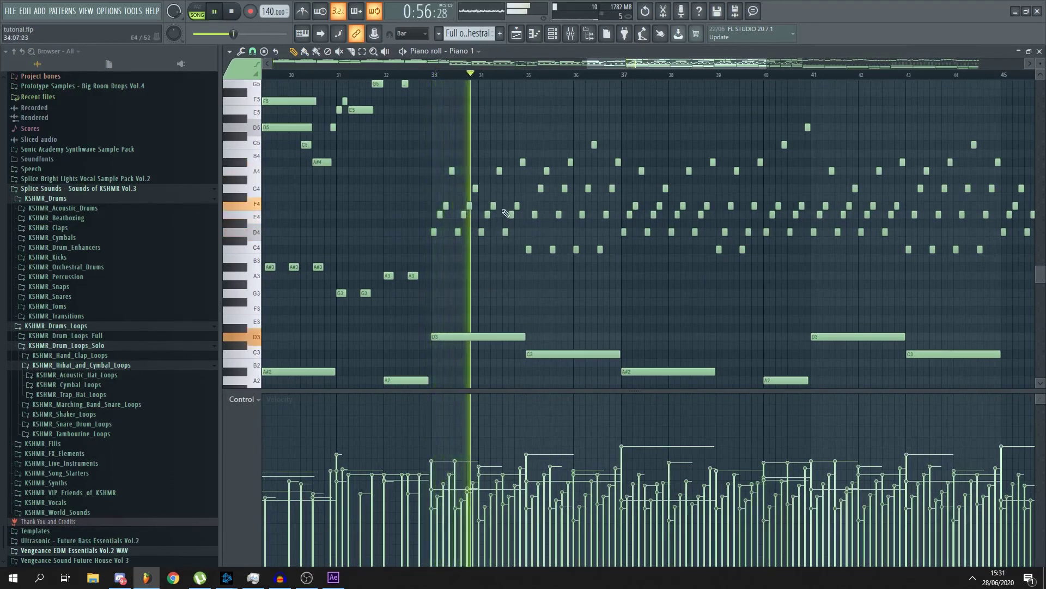
pyautogui.press('space')
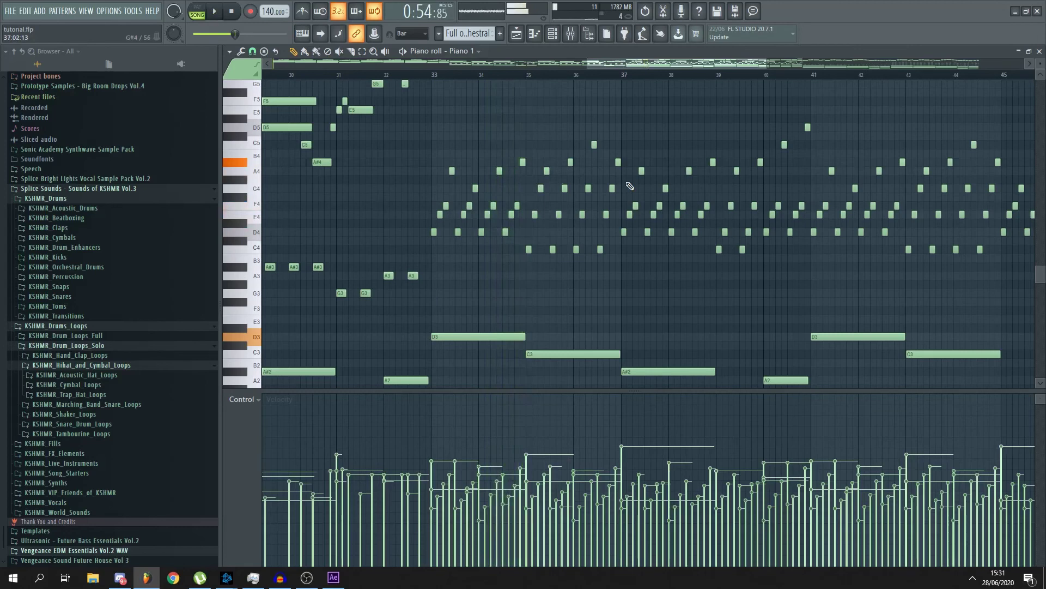
# - Play a short excerpt of the repeated short accompaniment notes in the climax from bar 57
pyautogui.moveTo(610, 67); pyautogui.dragTo(695, 70)
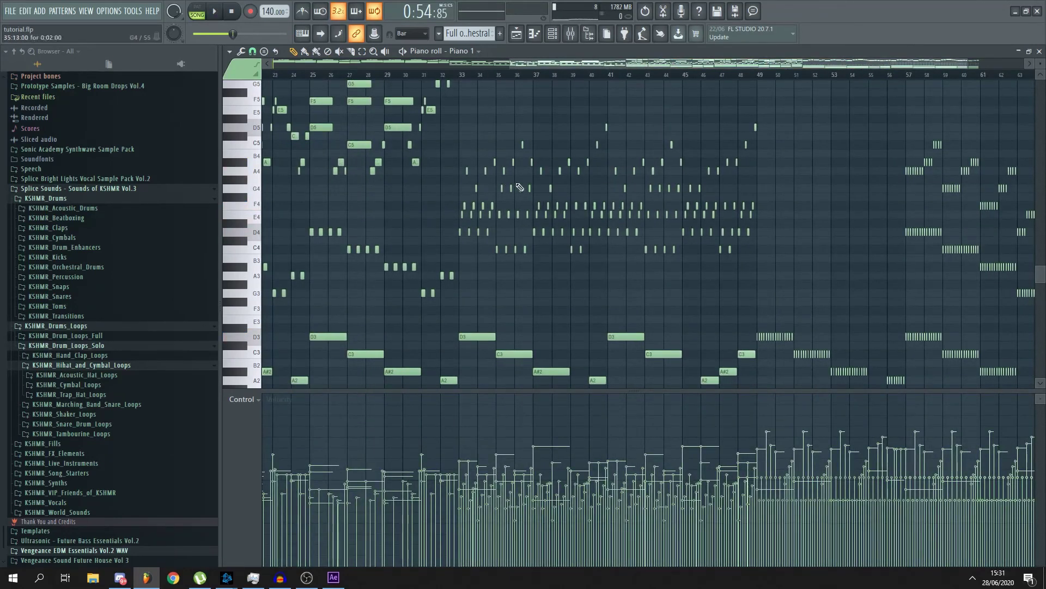
pyautogui.moveTo(608, 67); pyautogui.dragTo(709, 71)
pyautogui.scroll(5, 731, 210)
pyautogui.moveTo(879, 66); pyautogui.dragTo(938, 68)
pyautogui.click(335, 75)
pyautogui.press('space')
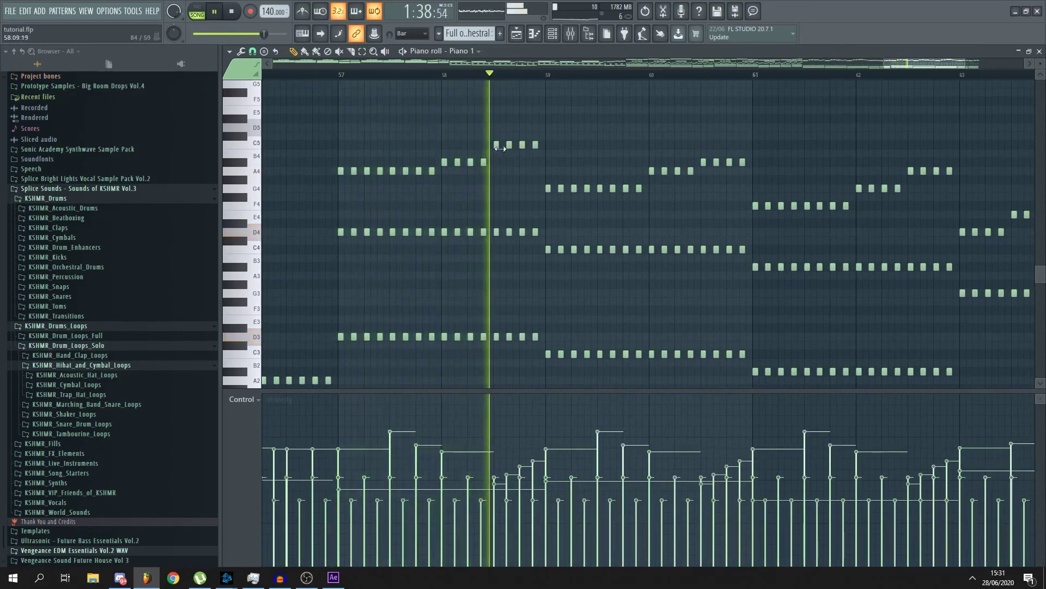
pyautogui.press('space')
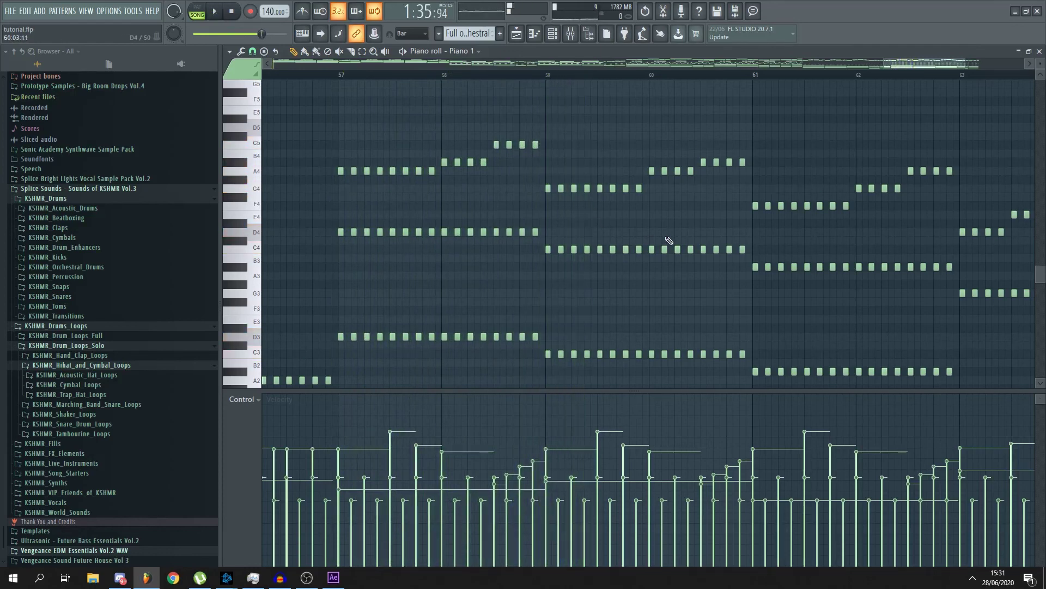
# - Review the climax accompaniment from bar 49 and the complete Piano 1 arrangement from bar 1 to bar 64
pyautogui.scroll(-4, 763, 186)
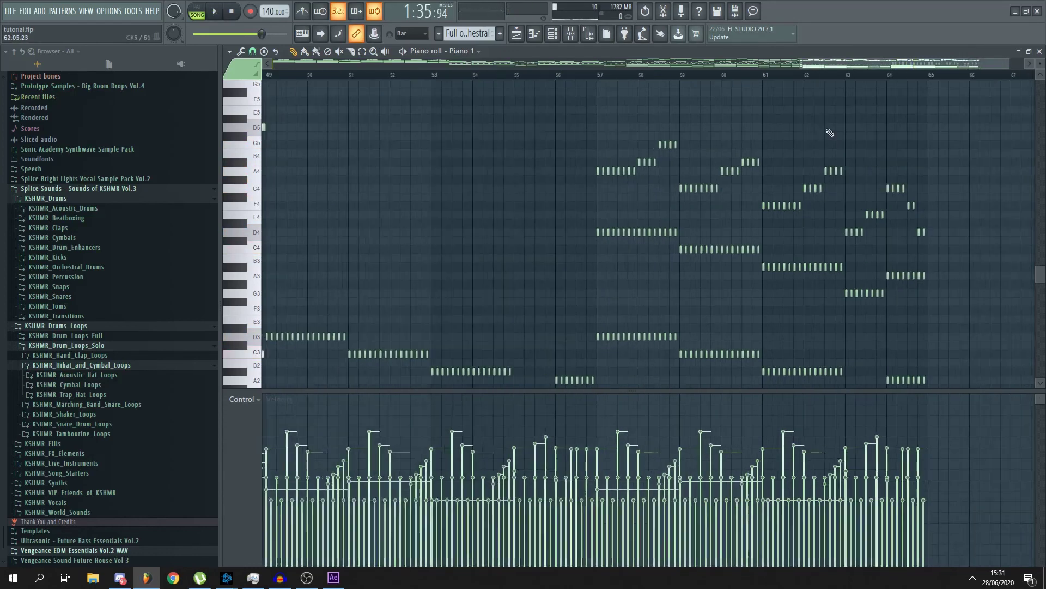
pyautogui.moveTo(892, 65); pyautogui.dragTo(516, 68)
pyautogui.scroll(-5, 567, 155)
pyautogui.scroll(-4, 580, 164)
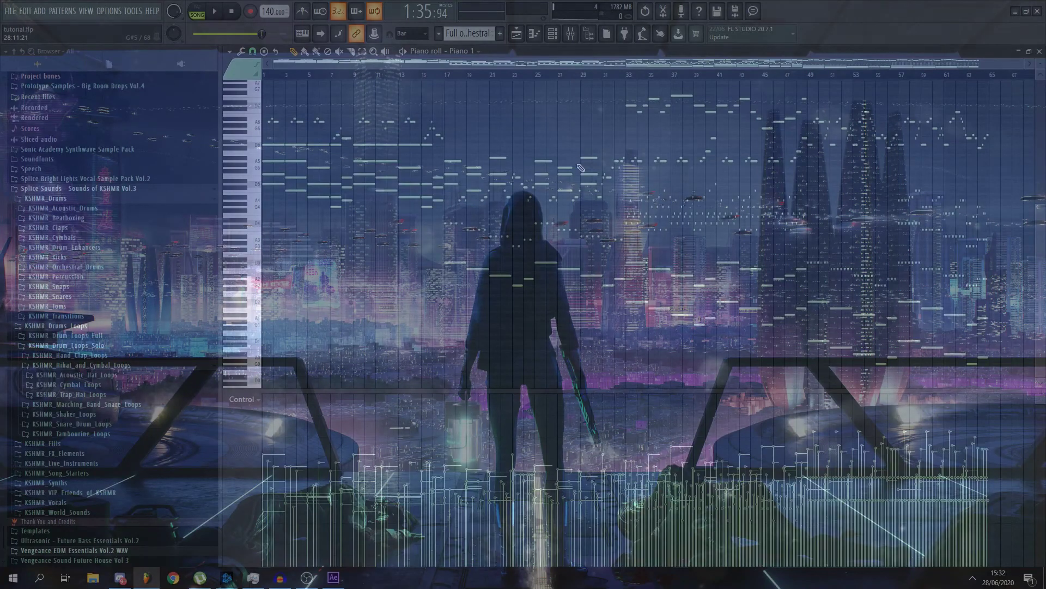
pyautogui.scroll(1, 581, 169)
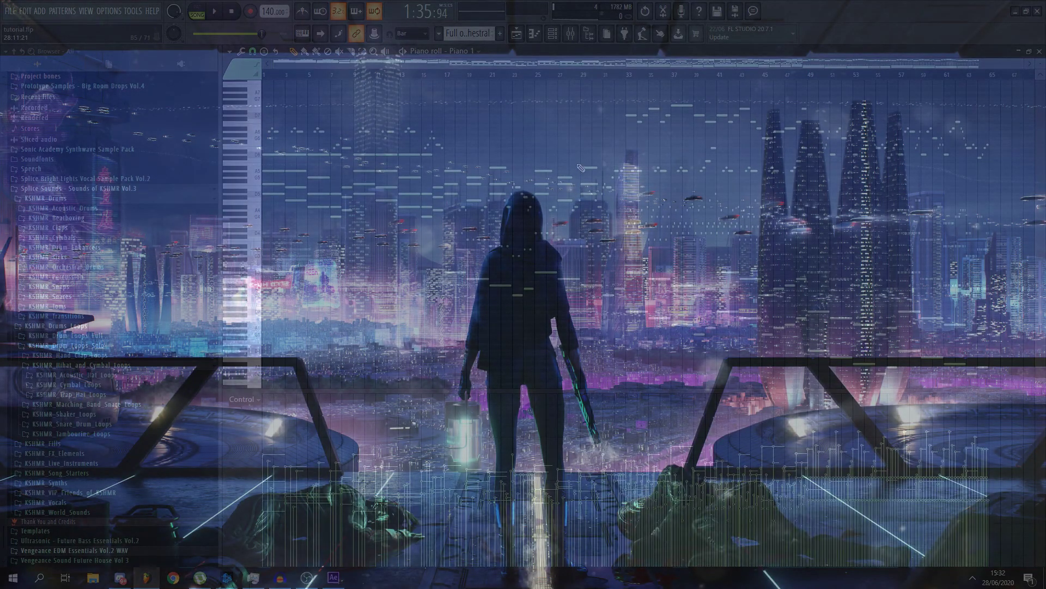